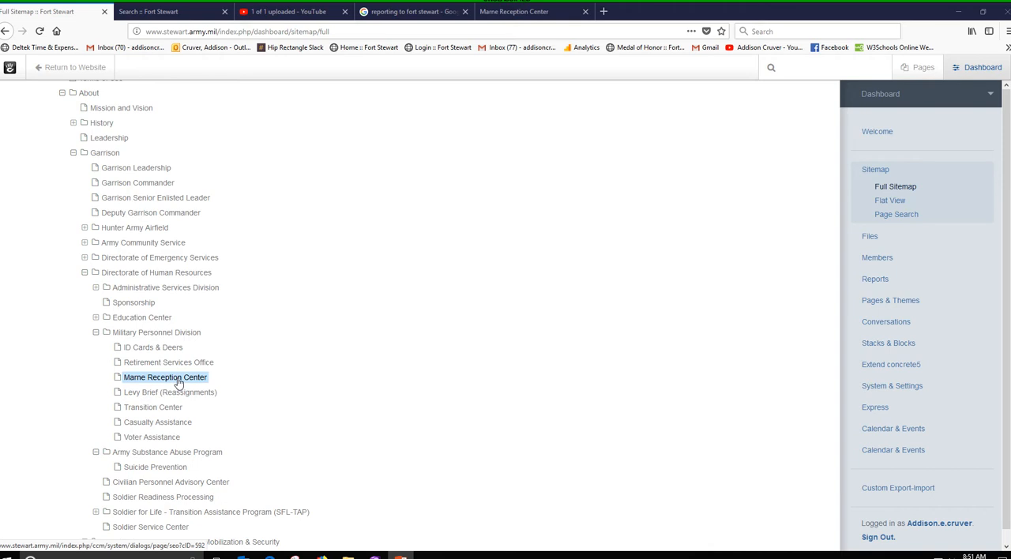
Review the Google results for "reporting to fort stewart", the live Marne Reception Center page and the site's own search results
{"action": "left_click", "coordinate": [179, 383]}
{"action": "left_click", "coordinate": [295, 396]}
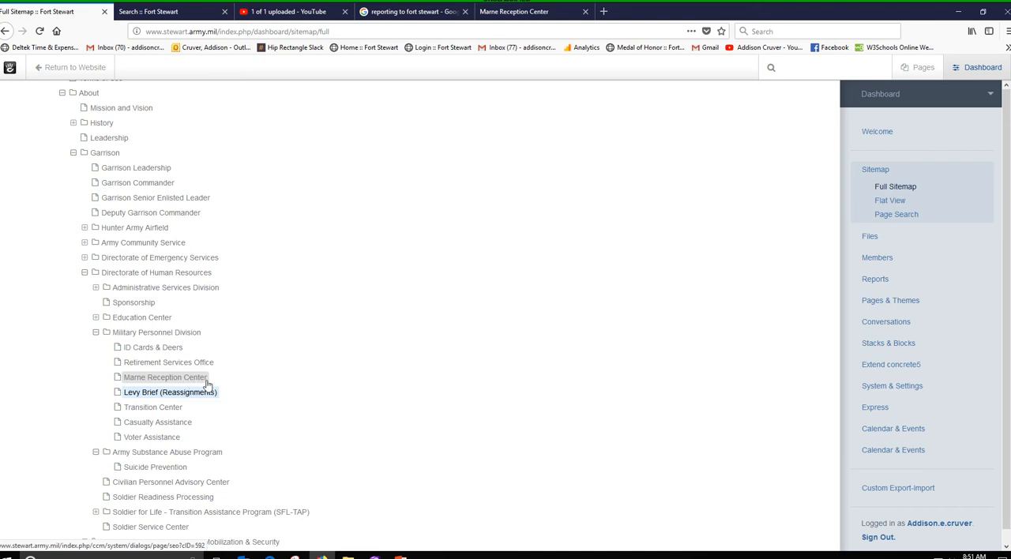
{"action": "left_click", "coordinate": [408, 13]}
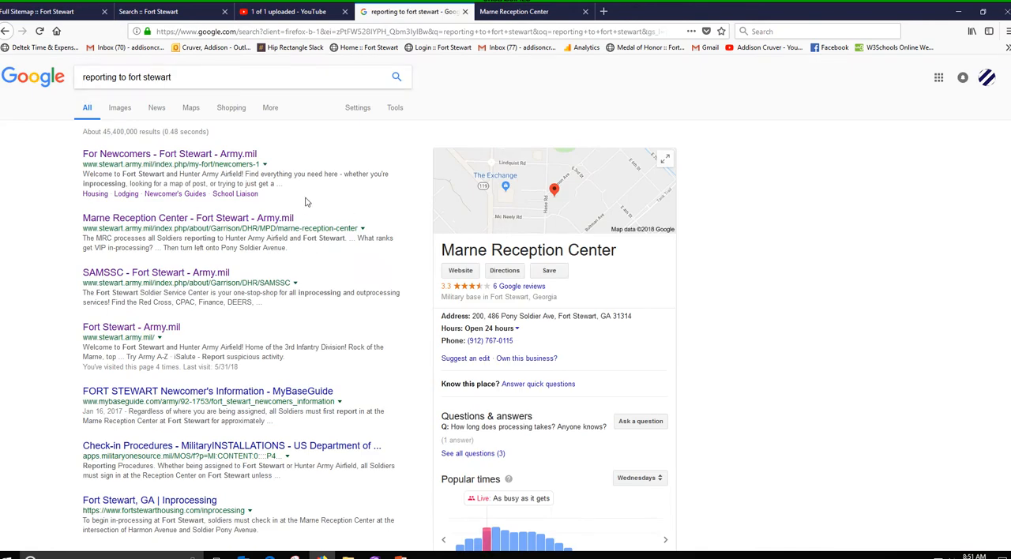
{"action": "left_click", "coordinate": [514, 12]}
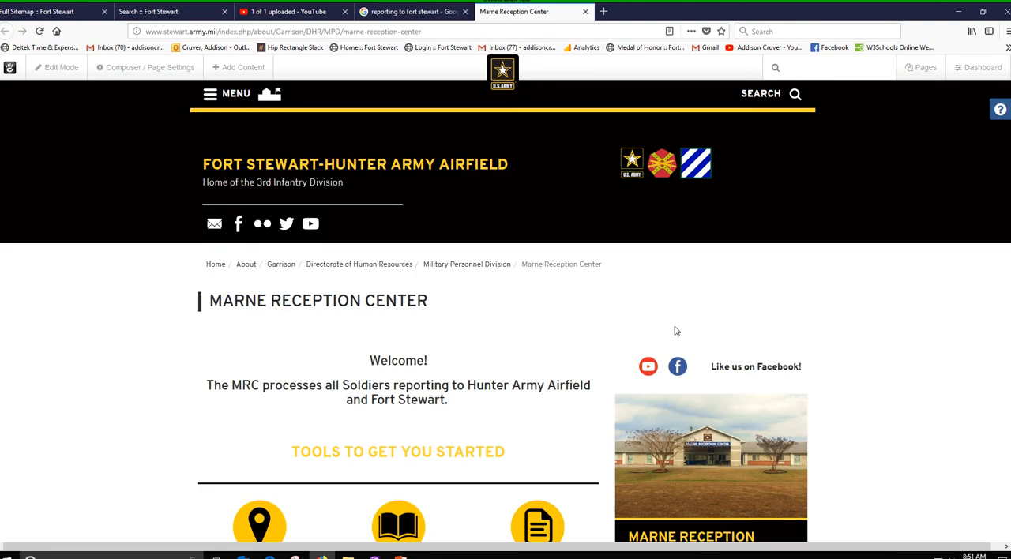
{"action": "left_click", "coordinate": [170, 18]}
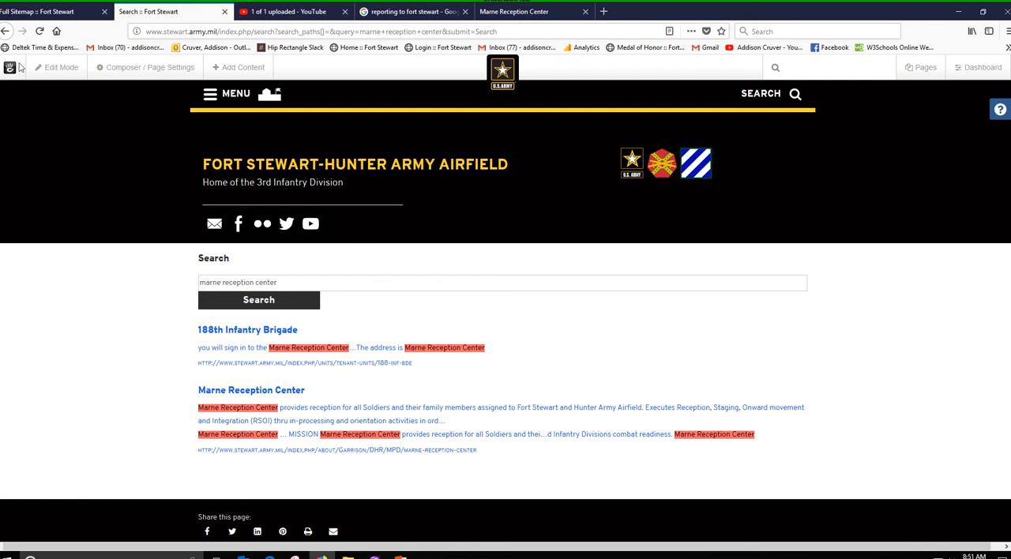
{"action": "left_click", "coordinate": [30, 12]}
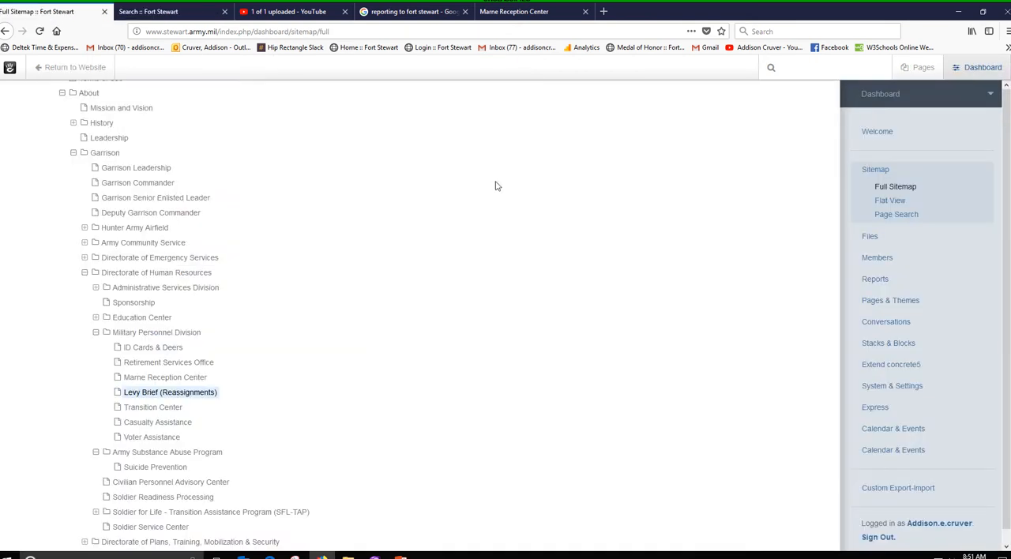
Open the SEO settings of the Marne Reception Center page from the sitemap and compare its Name with the live page's heading
{"action": "left_click", "coordinate": [179, 379]}
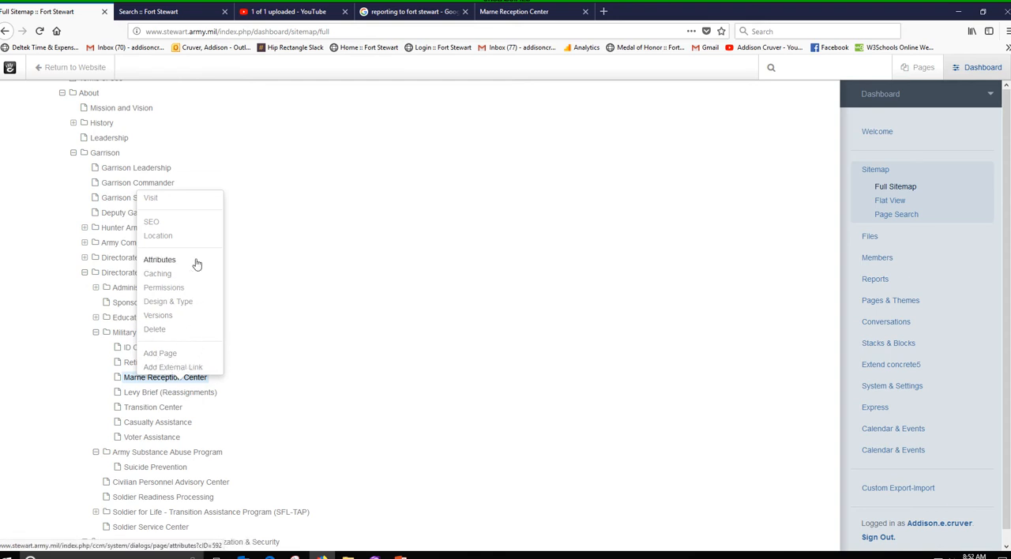
{"action": "left_click", "coordinate": [154, 223]}
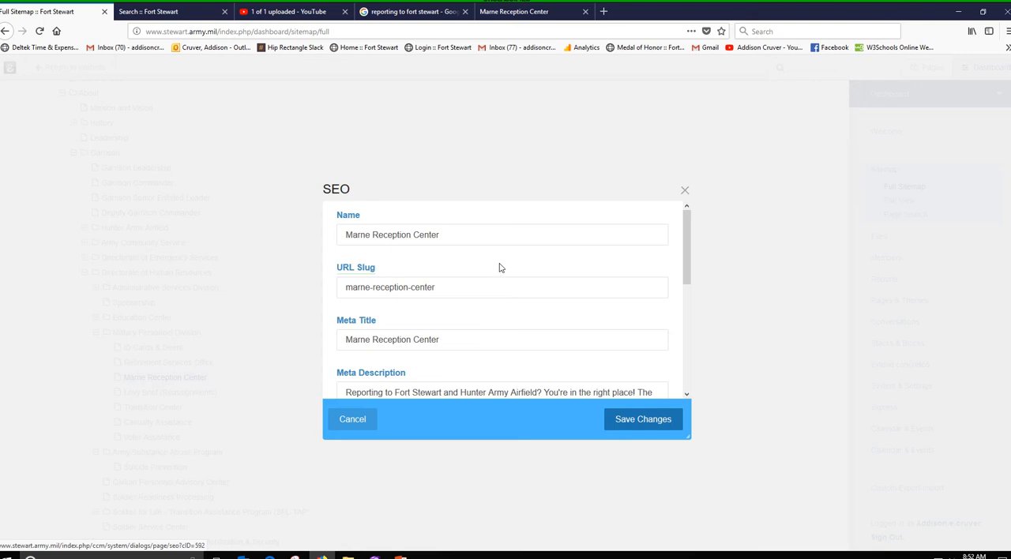
{"action": "left_click", "coordinate": [464, 234]}
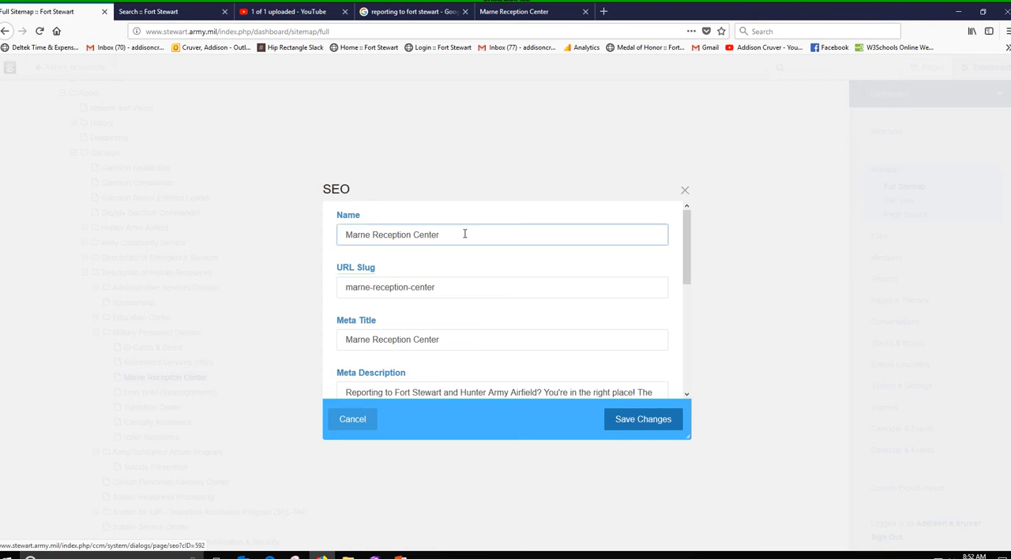
{"action": "left_click", "coordinate": [509, 12]}
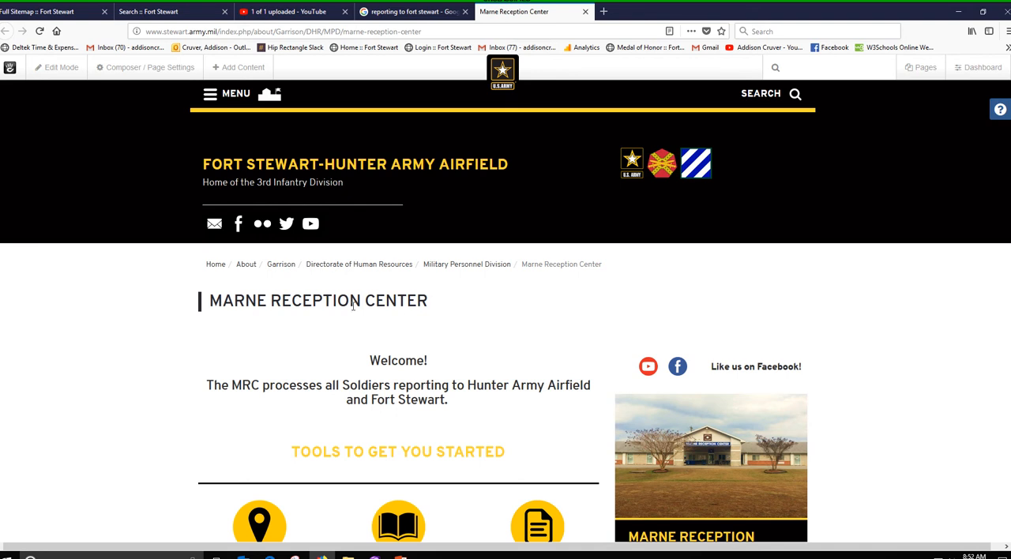
{"action": "left_click", "coordinate": [39, 14]}
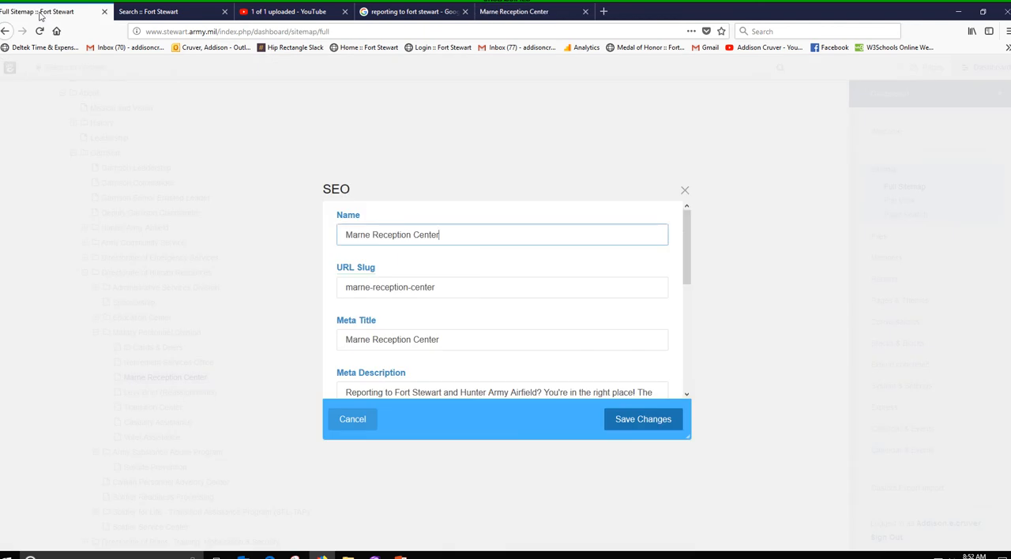
Compare the URL Slug and Meta Title in the SEO settings with the live page's web address and title
{"action": "left_click", "coordinate": [464, 287]}
{"action": "left_click", "coordinate": [514, 12]}
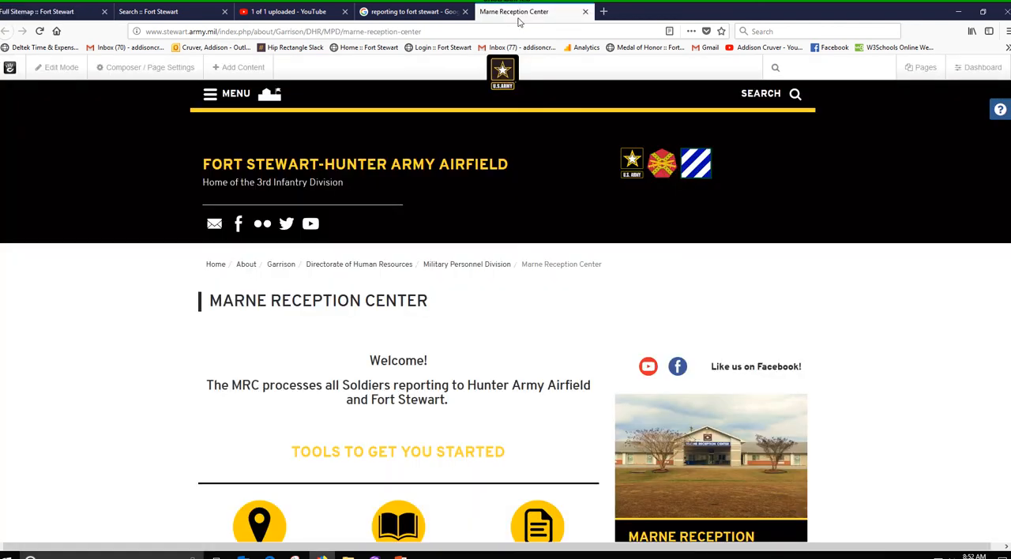
{"action": "left_click_drag", "start_coordinate": [427, 33], "coordinate": [346, 41]}
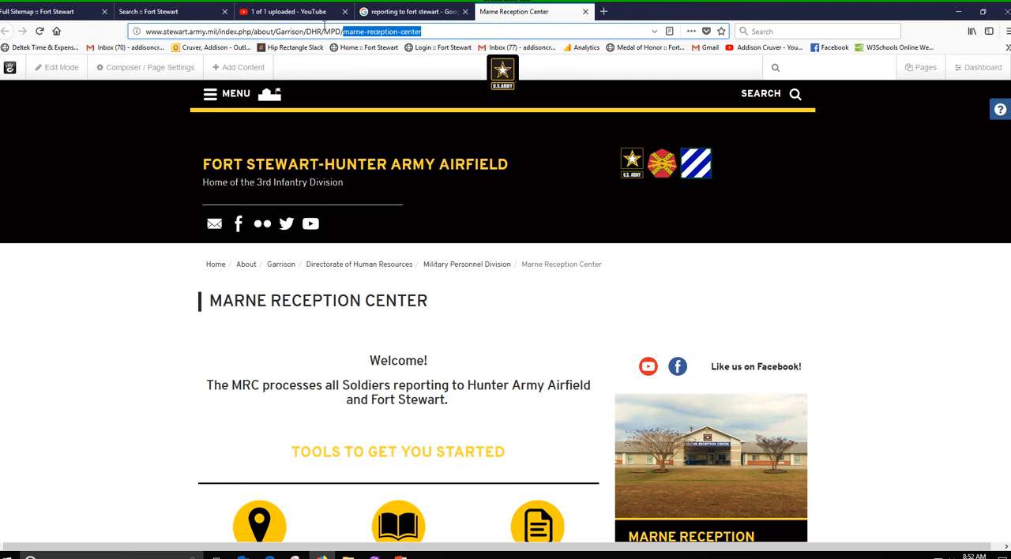
{"action": "left_click", "coordinate": [54, 12]}
{"action": "left_click", "coordinate": [455, 342]}
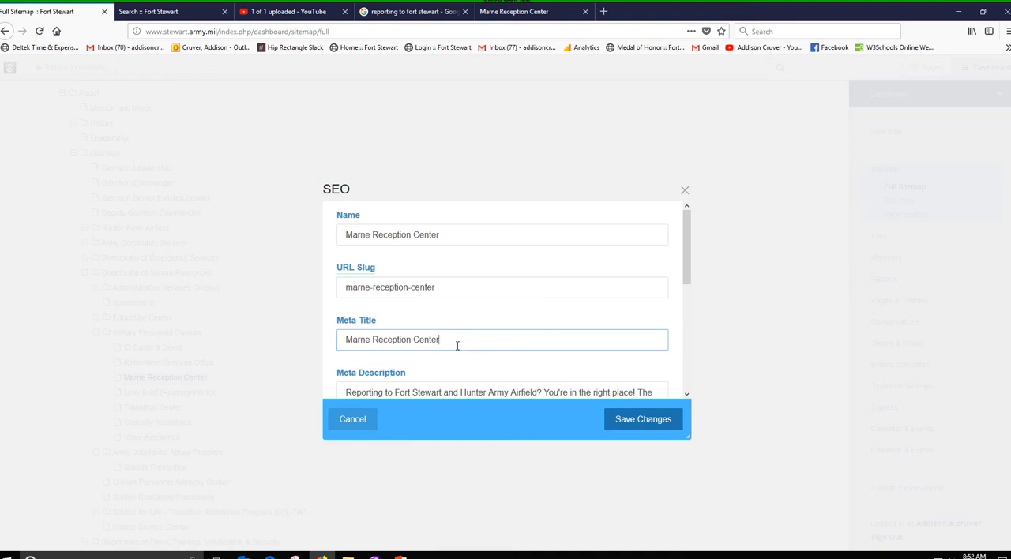
{"action": "left_click", "coordinate": [519, 11]}
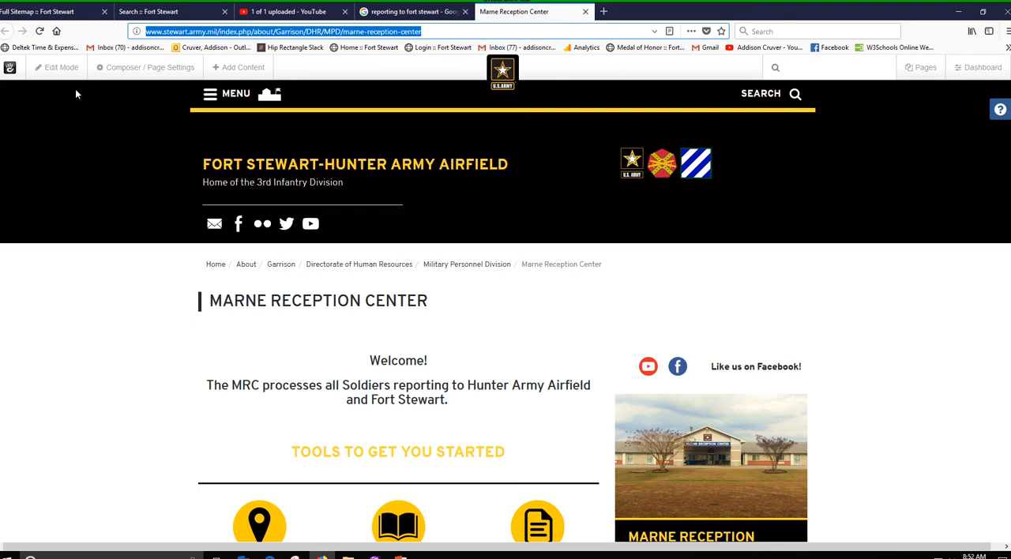
{"action": "left_click", "coordinate": [77, 16]}
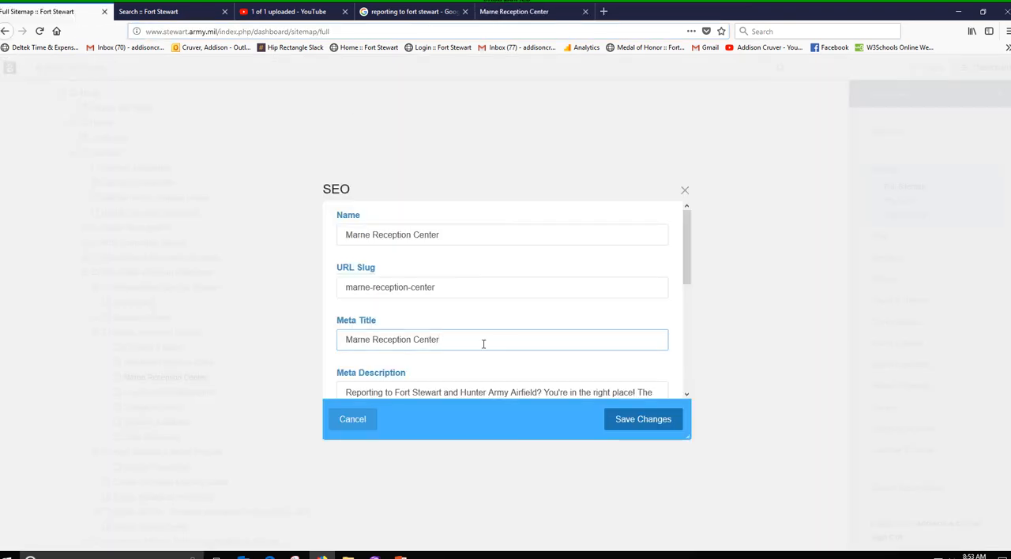
Read through the Meta Description, including its location and Soldier keywords, and the remaining SEO fields down to the sitemap.xml exclusion
{"action": "scroll", "coordinate": [484, 344], "scroll_direction": "down", "scroll_amount": 4}
{"action": "scroll", "coordinate": [483, 344], "scroll_direction": "up", "scroll_amount": 3}
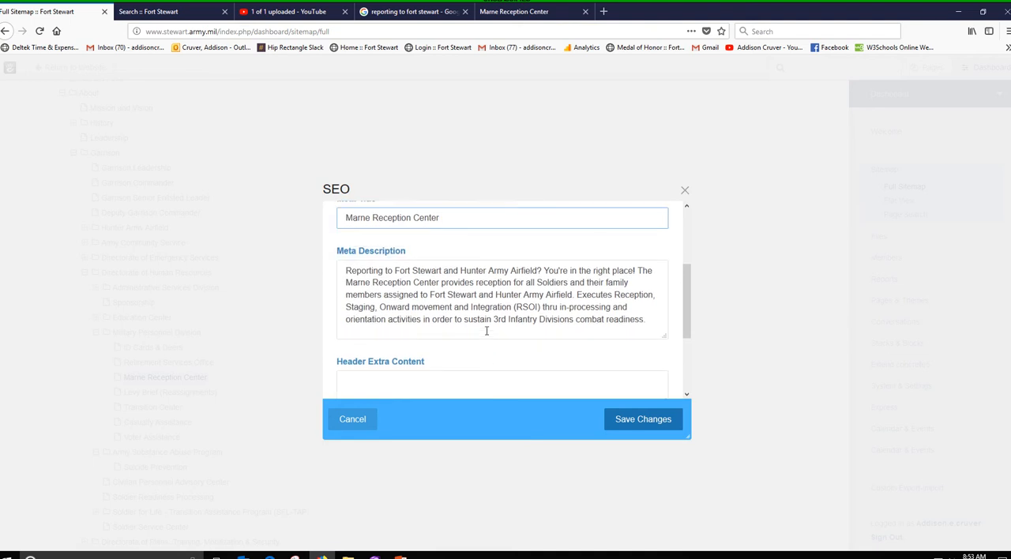
{"action": "left_click", "coordinate": [652, 320]}
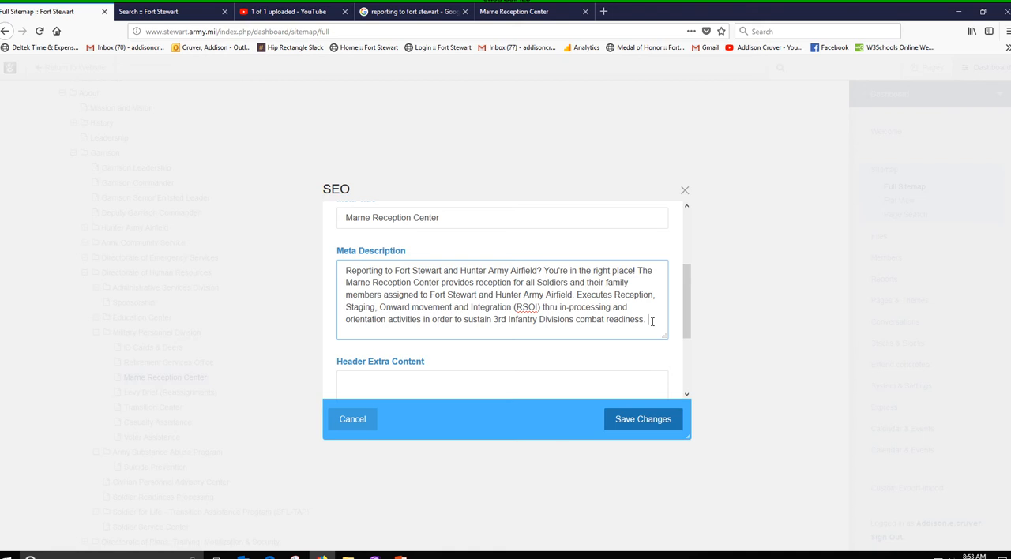
{"action": "left_click_drag", "start_coordinate": [345, 271], "coordinate": [512, 271]}
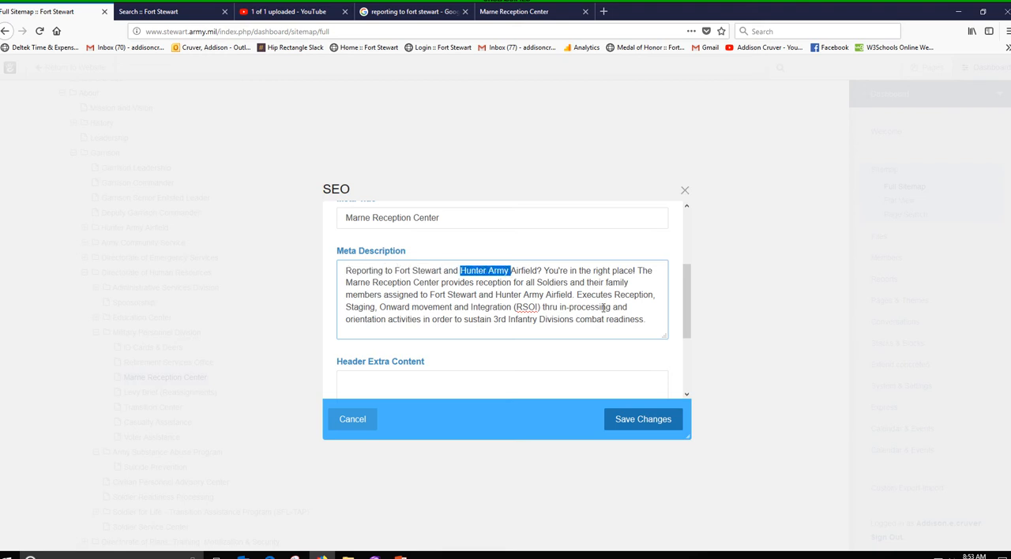
{"action": "left_click_drag", "start_coordinate": [543, 281], "coordinate": [577, 282]}
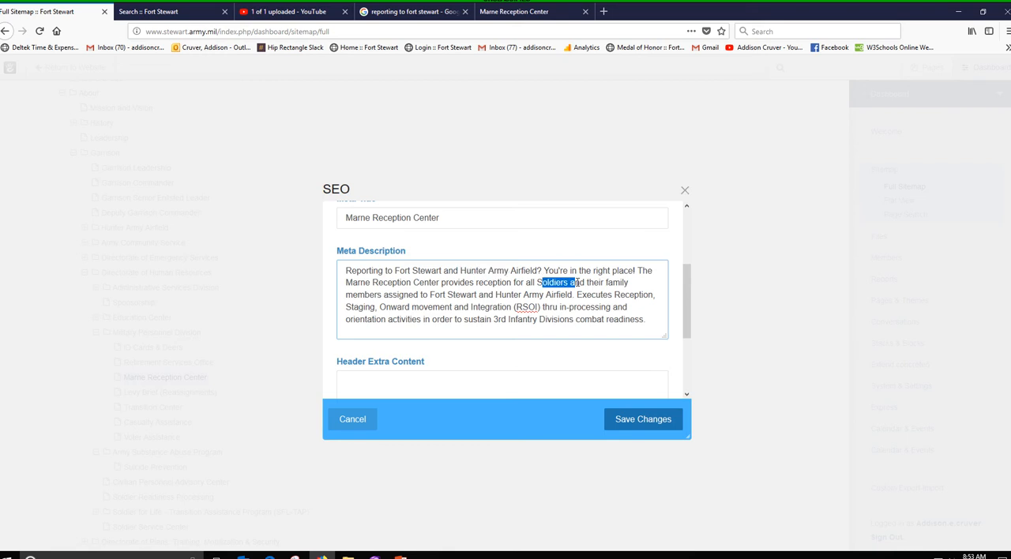
{"action": "left_click", "coordinate": [643, 318]}
{"action": "scroll", "coordinate": [643, 319], "scroll_direction": "down", "scroll_amount": 3}
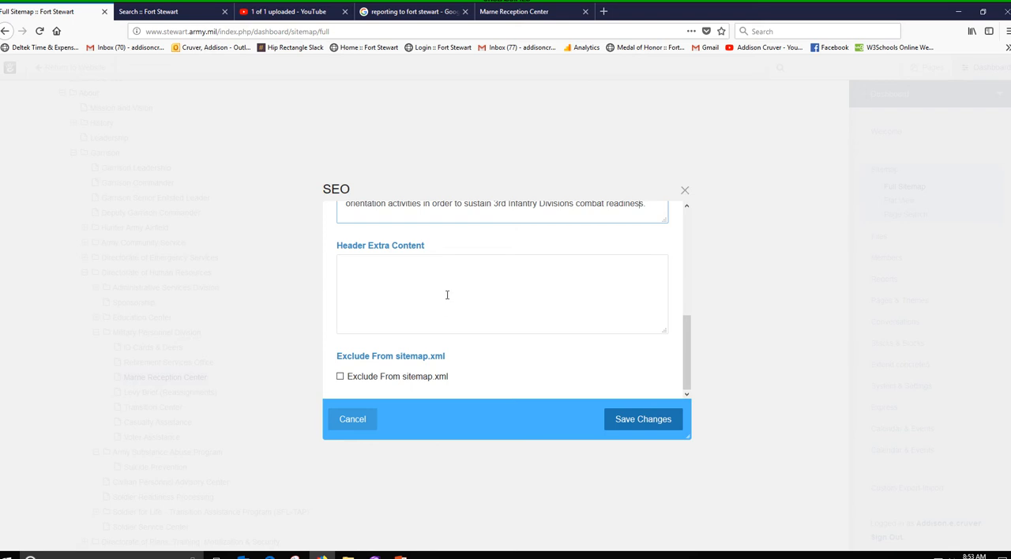
Recheck the Meta Description after viewing the live Marne Reception Center page, and close the SEO settings without saving
{"action": "left_click", "coordinate": [552, 12]}
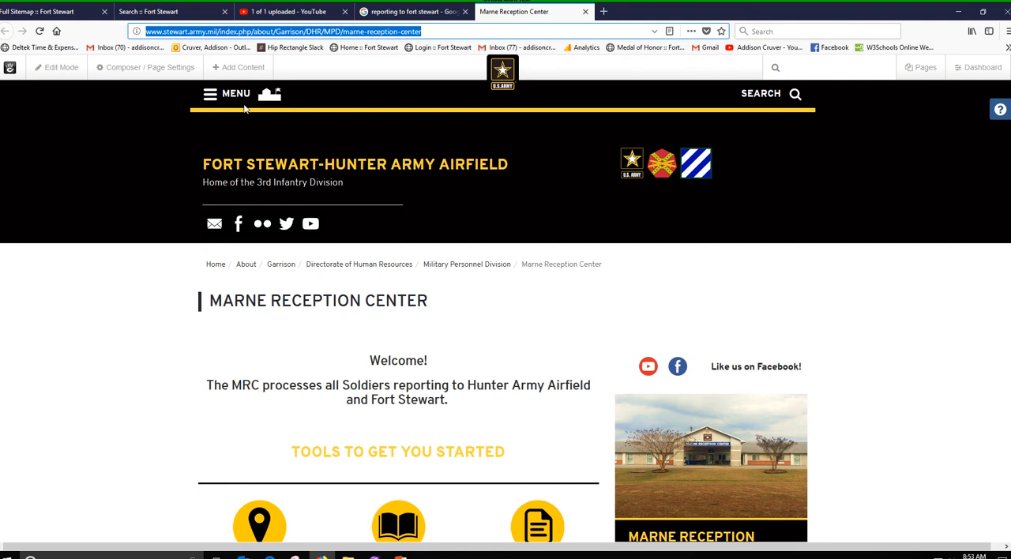
{"action": "left_click", "coordinate": [82, 17]}
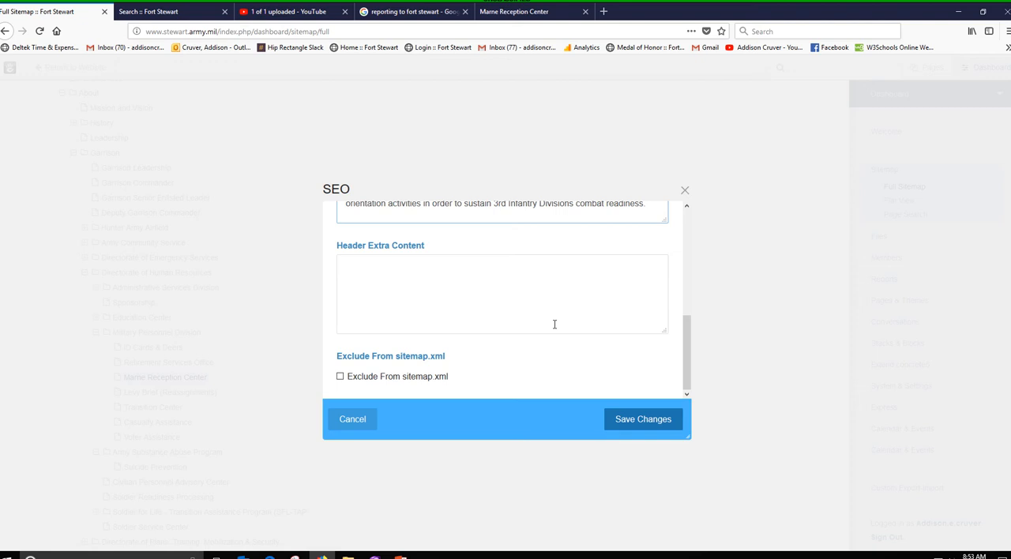
{"action": "scroll", "coordinate": [563, 336], "scroll_direction": "up", "scroll_amount": 2}
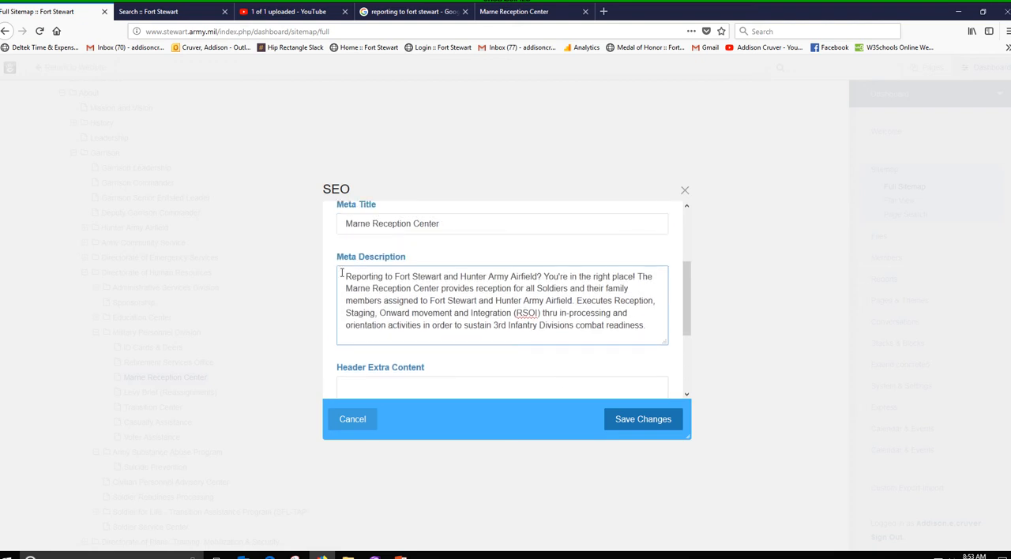
{"action": "left_click_drag", "start_coordinate": [343, 275], "coordinate": [641, 318]}
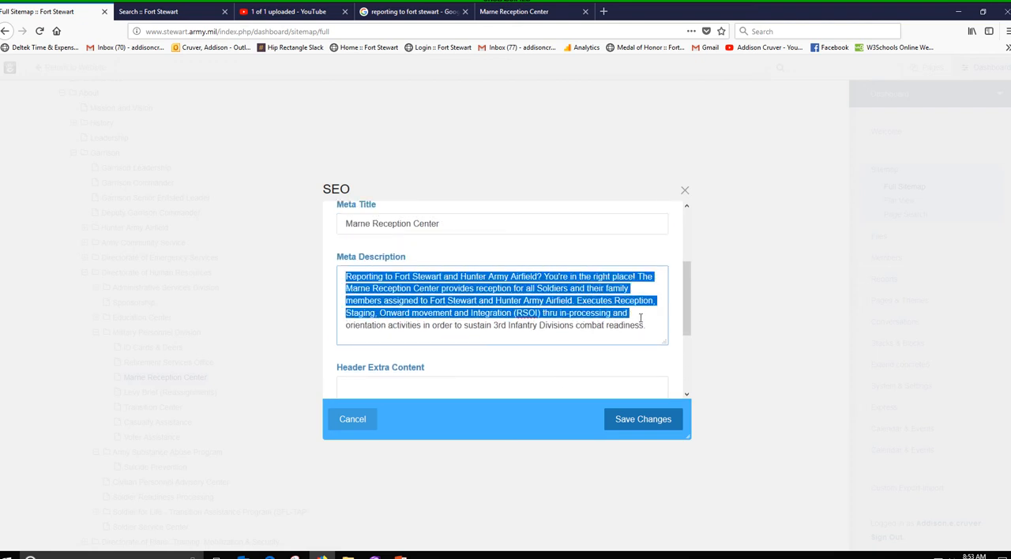
{"action": "left_click", "coordinate": [645, 318]}
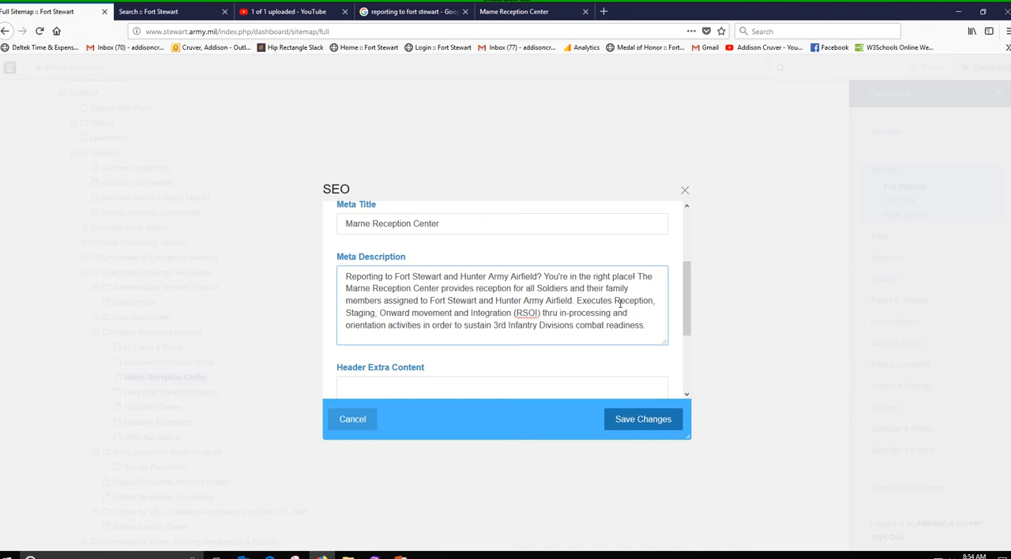
{"action": "left_click", "coordinate": [685, 191]}
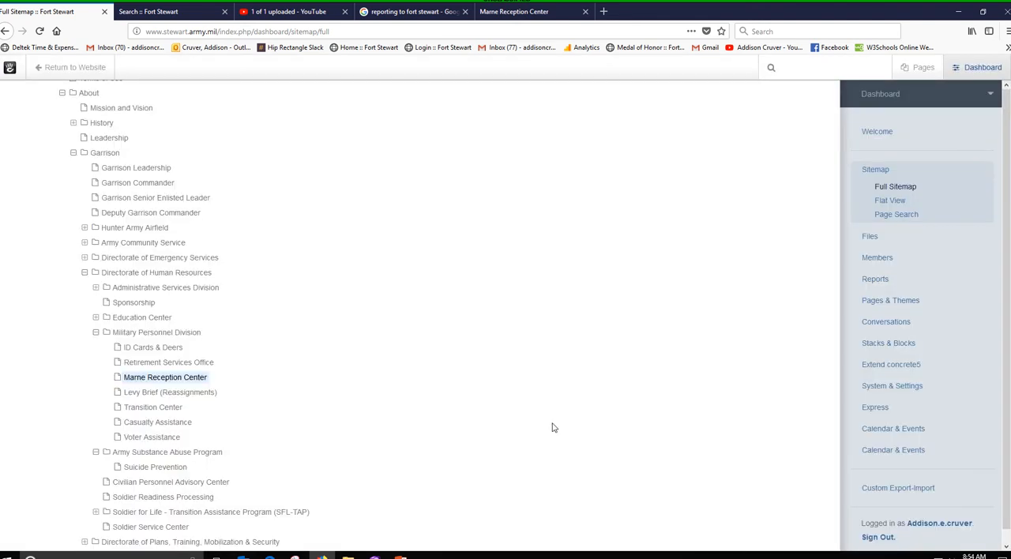
Open the attributes of the Marne Reception Center page from the sitemap and look through all fields from Name to Thumbnail
{"action": "left_click", "coordinate": [171, 383]}
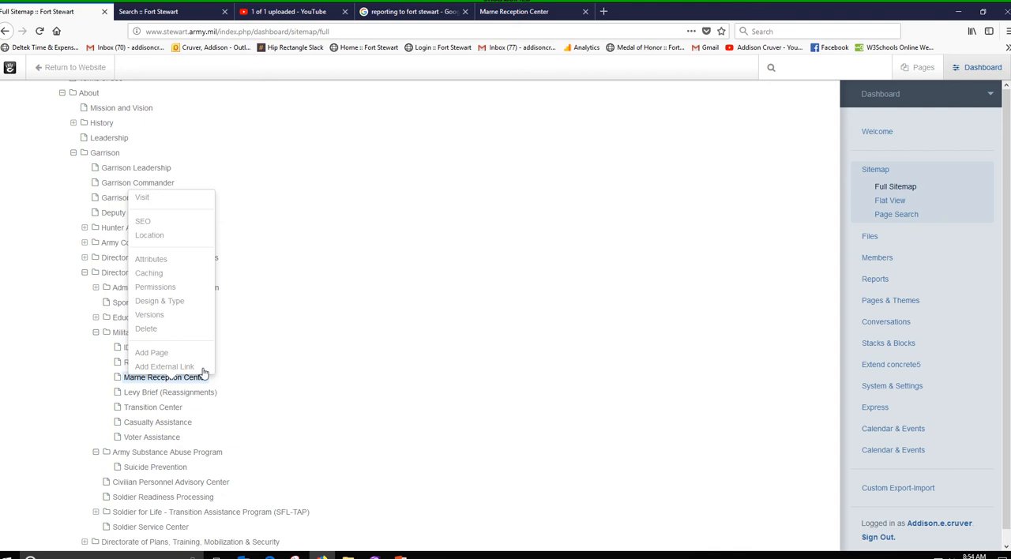
{"action": "left_click", "coordinate": [161, 261]}
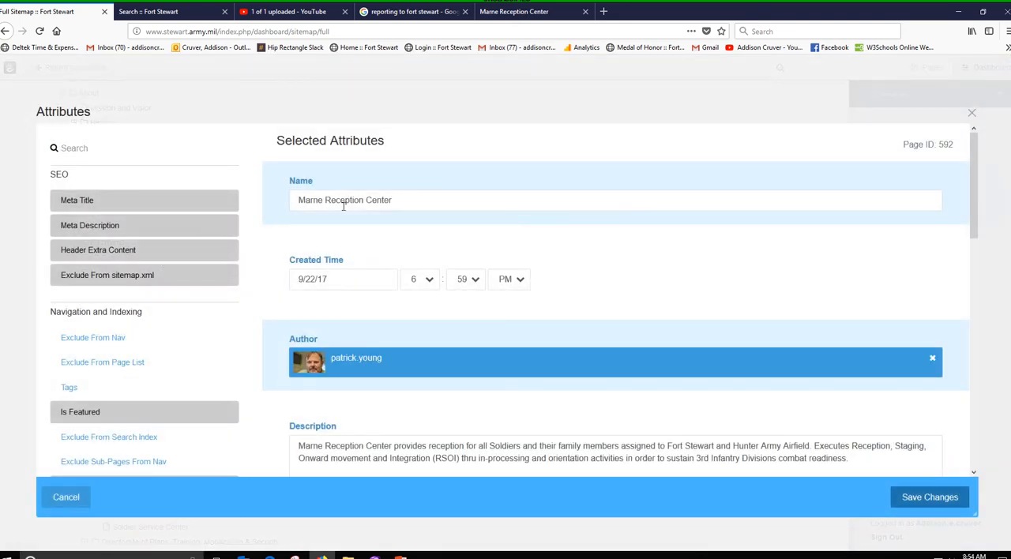
{"action": "scroll", "coordinate": [474, 326], "scroll_direction": "down", "scroll_amount": 3}
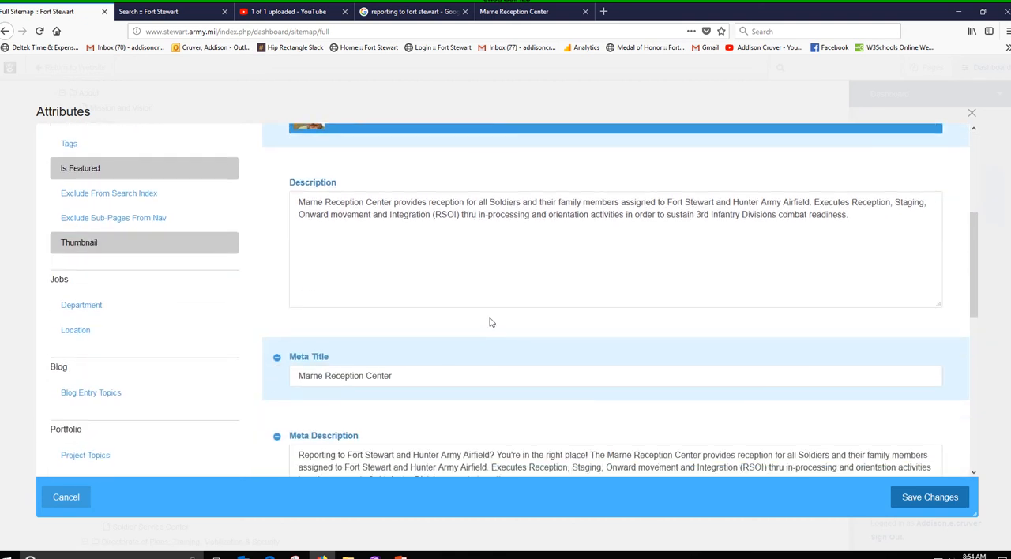
{"action": "scroll", "coordinate": [474, 320], "scroll_direction": "down", "scroll_amount": 1}
{"action": "scroll", "coordinate": [429, 316], "scroll_direction": "down", "scroll_amount": 4}
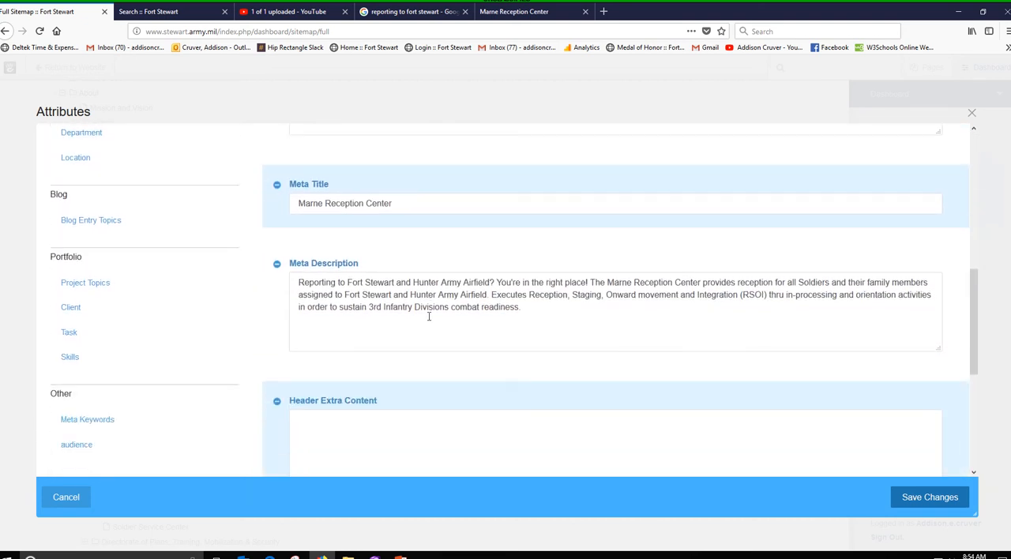
{"action": "scroll", "coordinate": [429, 320], "scroll_direction": "down", "scroll_amount": 2}
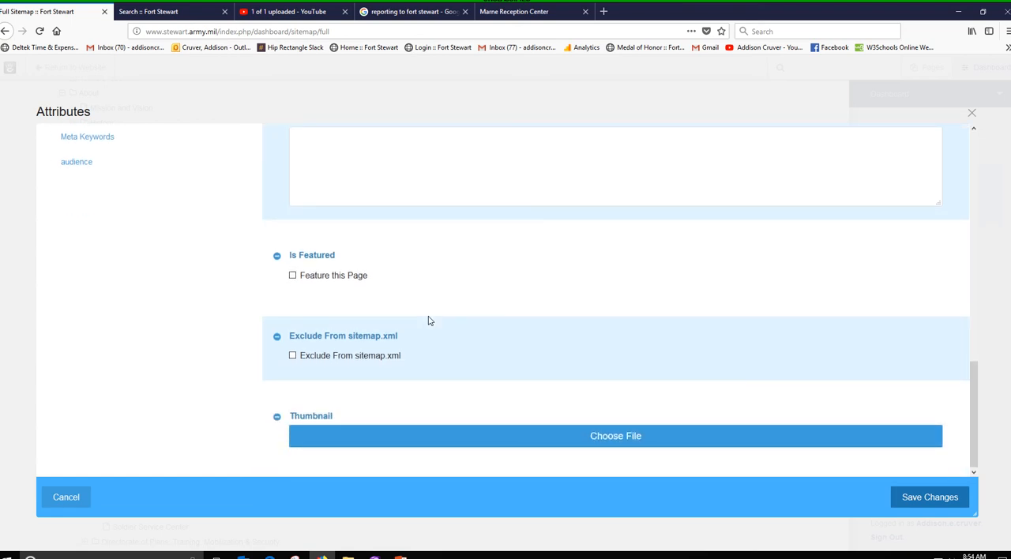
{"action": "scroll", "coordinate": [429, 321], "scroll_direction": "up", "scroll_amount": 7}
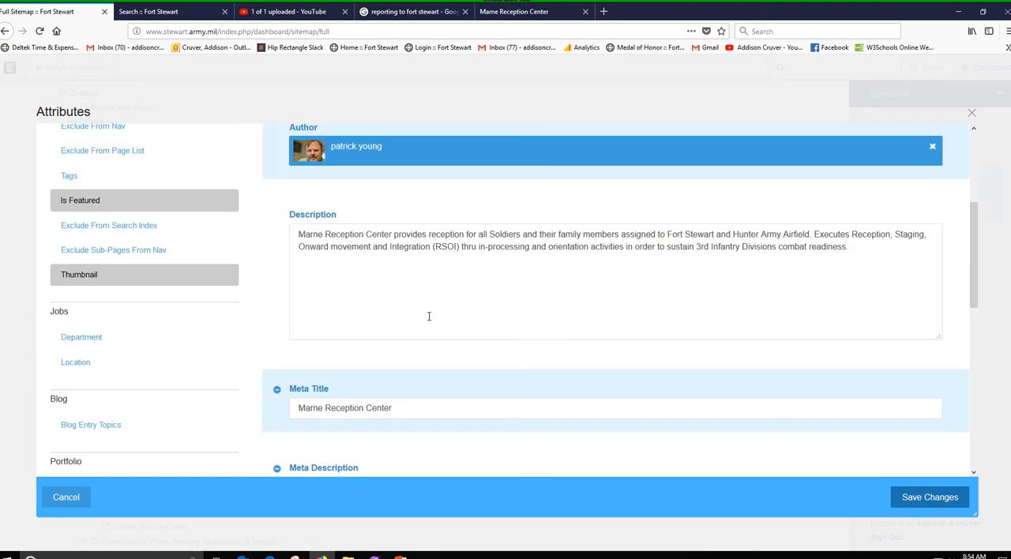
{"action": "scroll", "coordinate": [429, 316], "scroll_direction": "up", "scroll_amount": 3}
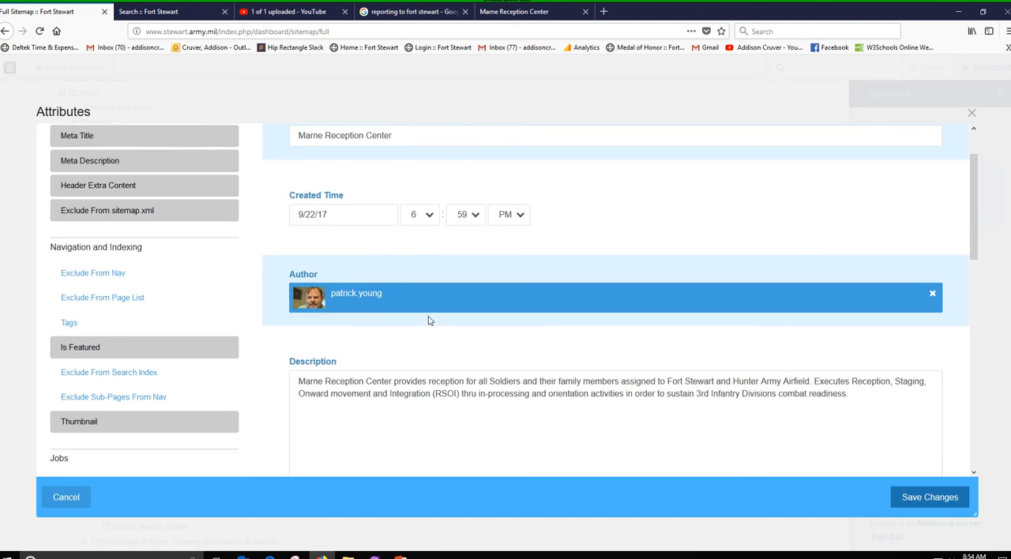
{"action": "scroll", "coordinate": [429, 321], "scroll_direction": "up", "scroll_amount": 1}
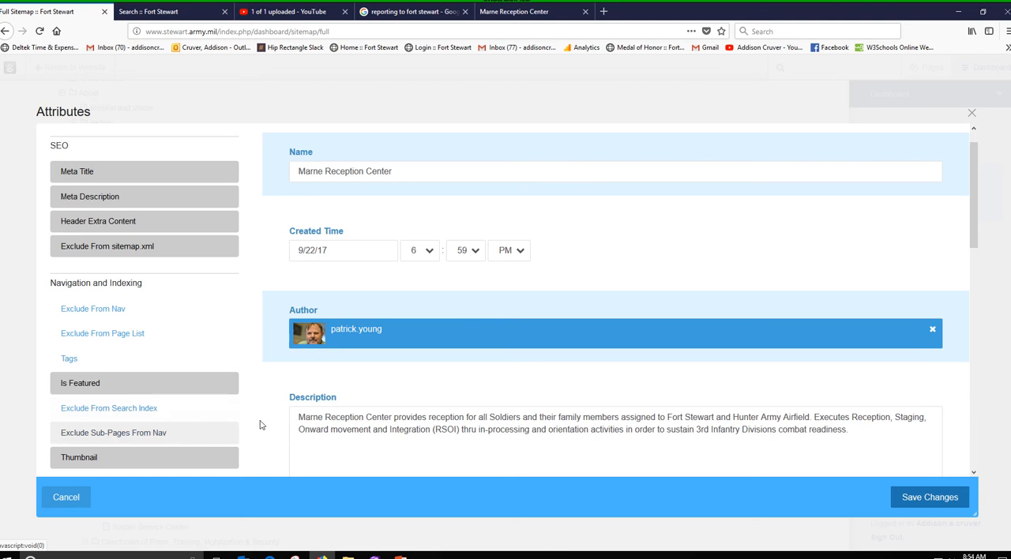
Highlight the opening words of the Description attribute and compare them with the page's entry in the site's own search results
{"action": "left_click", "coordinate": [903, 436]}
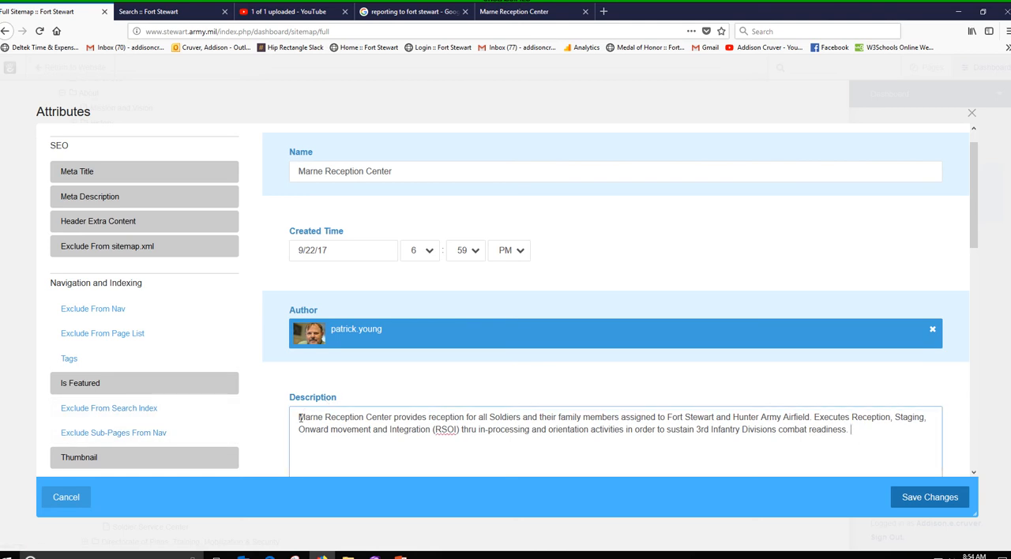
{"action": "left_click_drag", "start_coordinate": [299, 416], "coordinate": [373, 418]}
{"action": "left_click", "coordinate": [400, 428]}
{"action": "left_click_drag", "start_coordinate": [298, 416], "coordinate": [466, 408]}
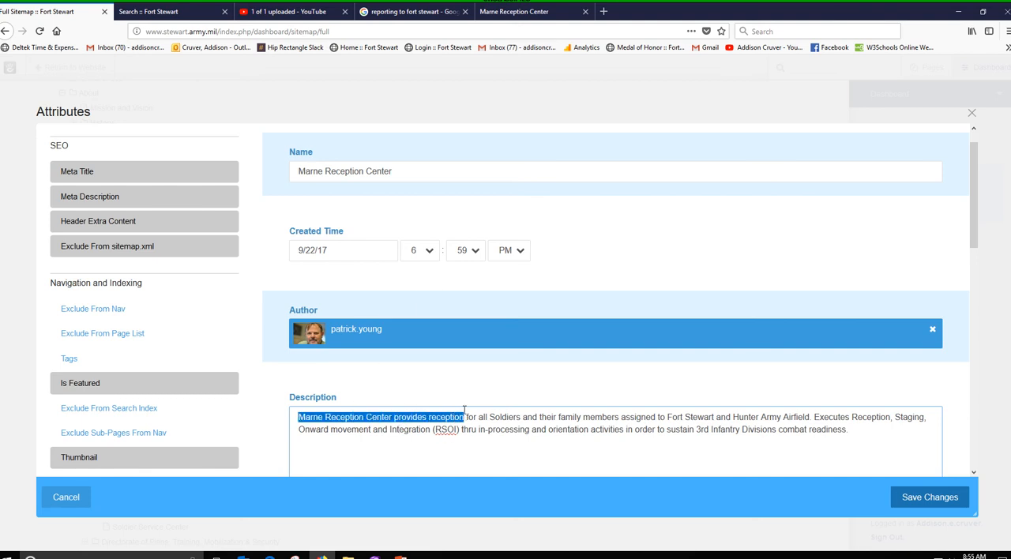
{"action": "left_click", "coordinate": [200, 12]}
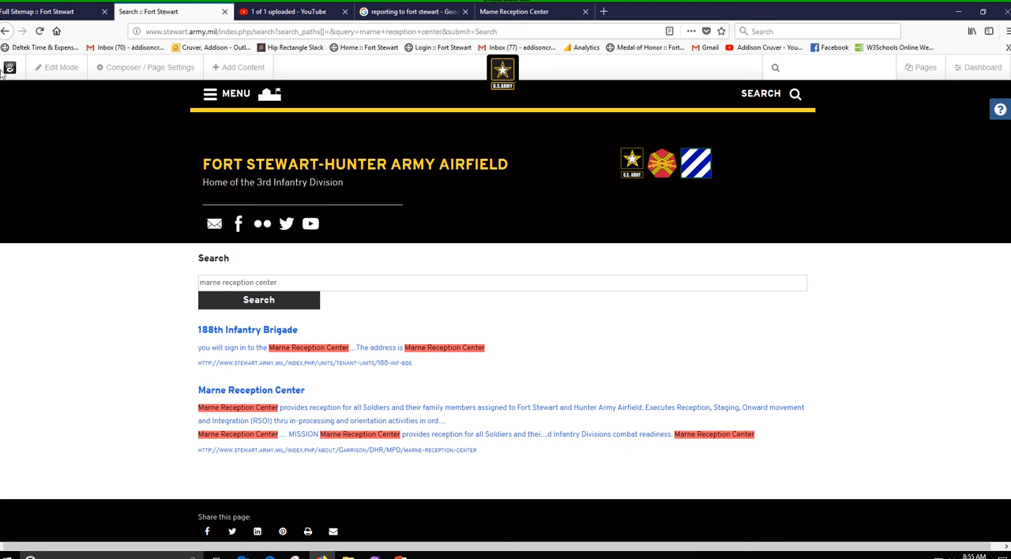
{"action": "left_click", "coordinate": [79, 15]}
Examine the Meta Description attribute and compare it with the Google results for "reporting to fort stewart"
{"action": "scroll", "coordinate": [482, 339], "scroll_direction": "down", "scroll_amount": 4}
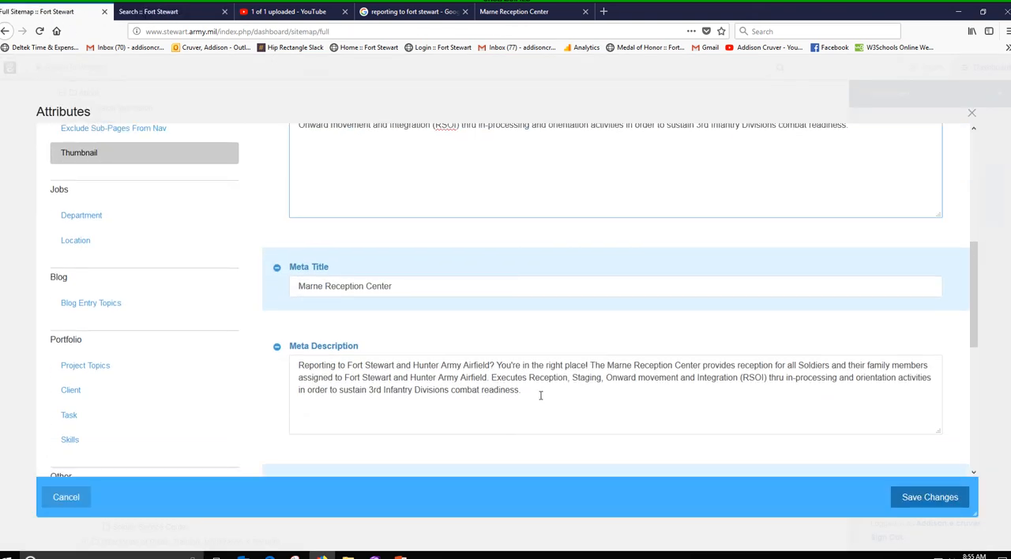
{"action": "left_click_drag", "start_coordinate": [540, 395], "coordinate": [304, 365]}
{"action": "left_click", "coordinate": [429, 373]}
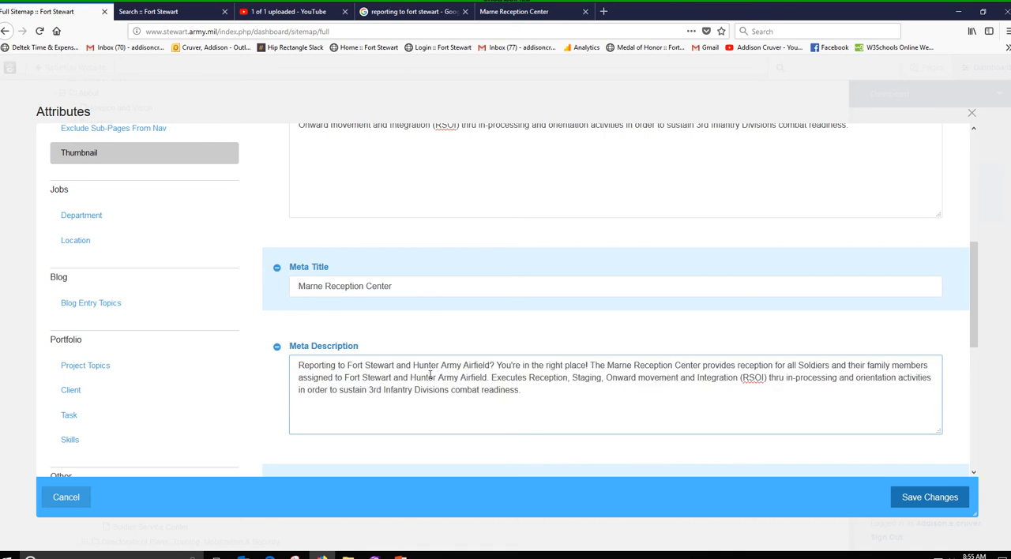
{"action": "left_click", "coordinate": [411, 11]}
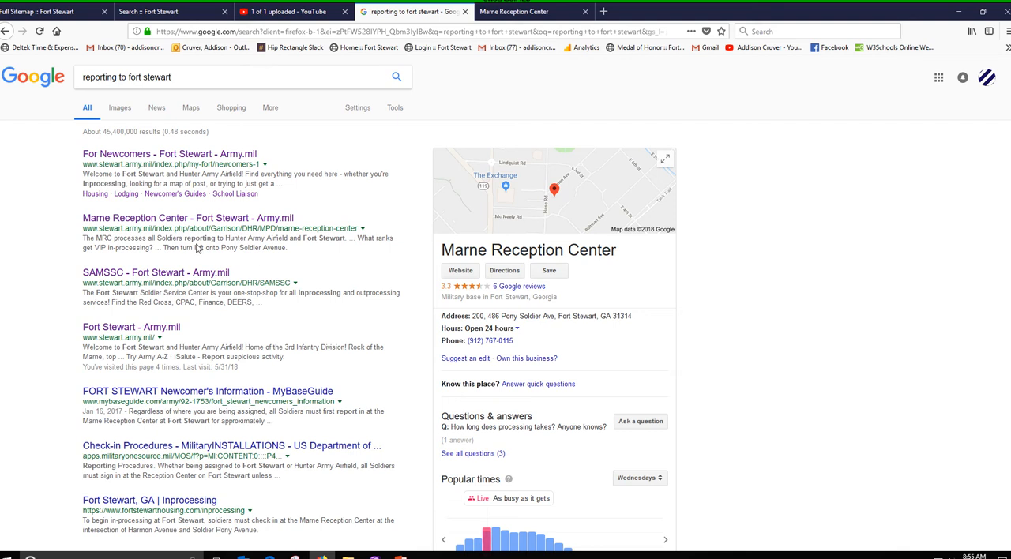
{"action": "left_click", "coordinate": [35, 13]}
Add the Tags attribute from Navigation and Indexing to the page's selected attributes and bring its field into view
{"action": "scroll", "coordinate": [640, 356], "scroll_direction": "down", "scroll_amount": 3}
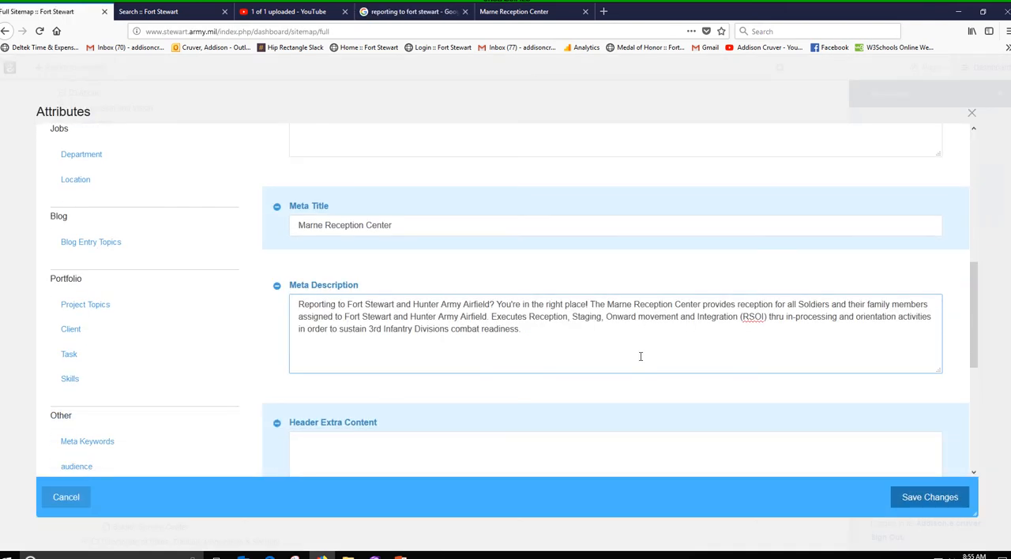
{"action": "scroll", "coordinate": [640, 356], "scroll_direction": "up", "scroll_amount": 1}
{"action": "scroll", "coordinate": [641, 356], "scroll_direction": "down", "scroll_amount": 3}
{"action": "scroll", "coordinate": [641, 356], "scroll_direction": "up", "scroll_amount": 6}
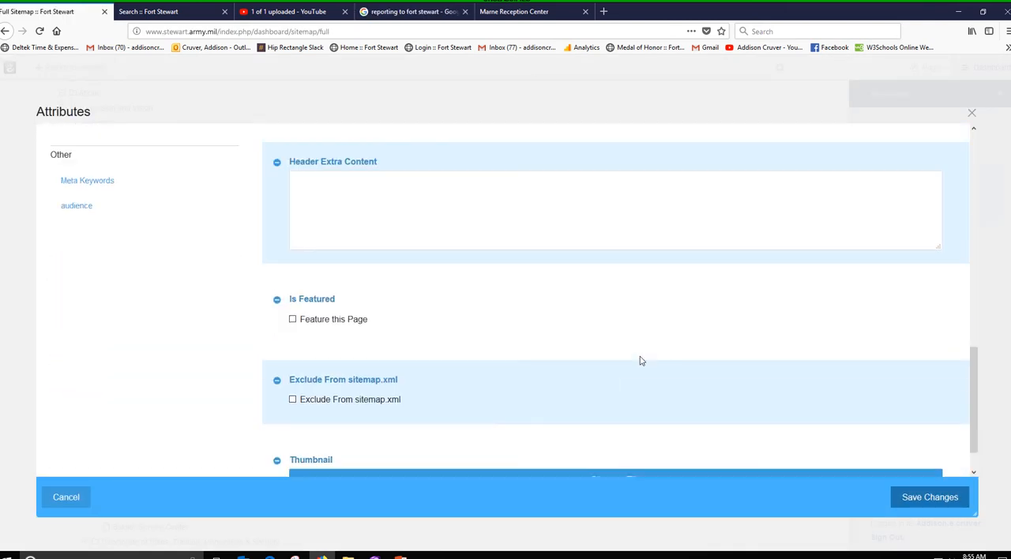
{"action": "scroll", "coordinate": [641, 360], "scroll_direction": "up", "scroll_amount": 7}
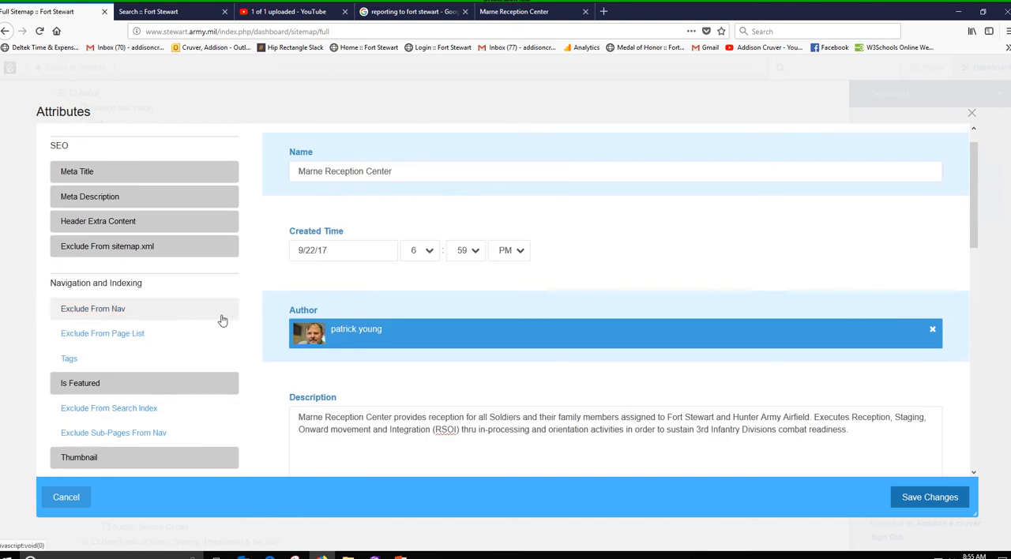
{"action": "scroll", "coordinate": [501, 349], "scroll_direction": "up", "scroll_amount": 1}
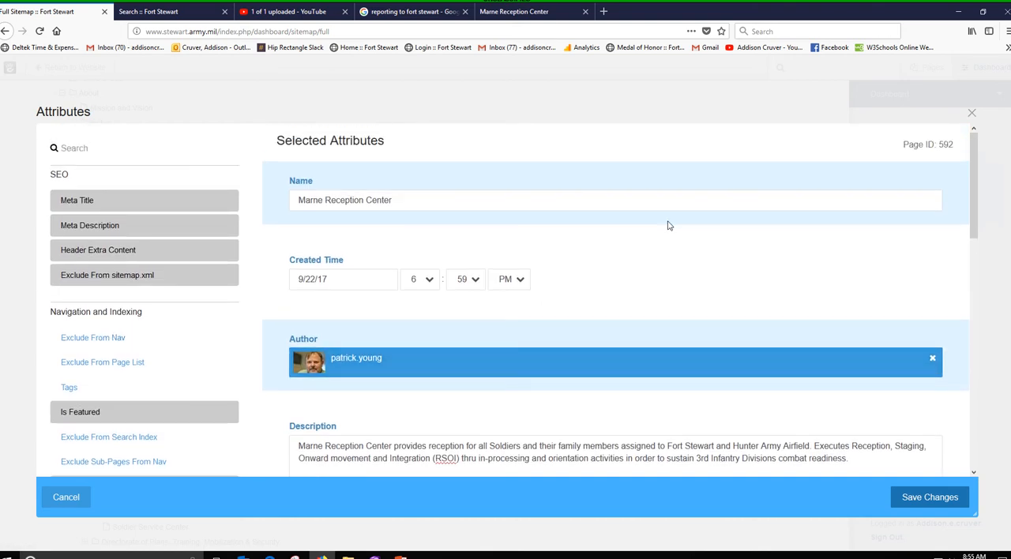
{"action": "scroll", "coordinate": [634, 334], "scroll_direction": "down", "scroll_amount": 3}
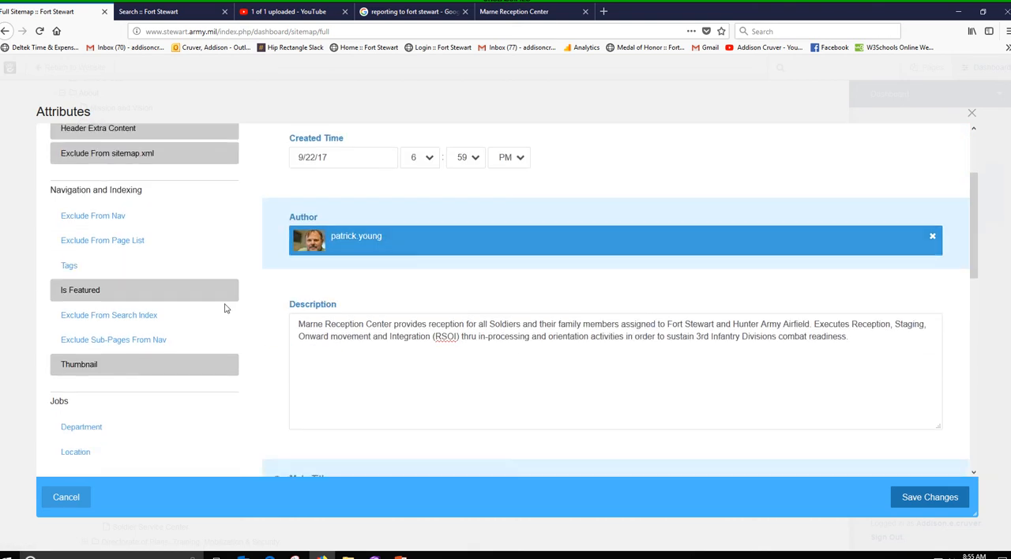
{"action": "left_click", "coordinate": [107, 272]}
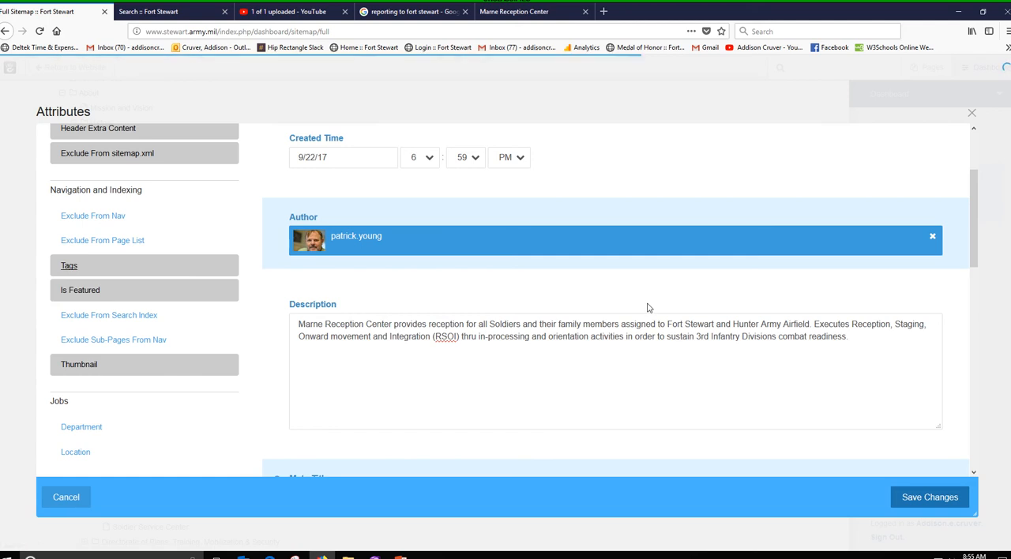
{"action": "scroll", "coordinate": [648, 308], "scroll_direction": "down", "scroll_amount": 10}
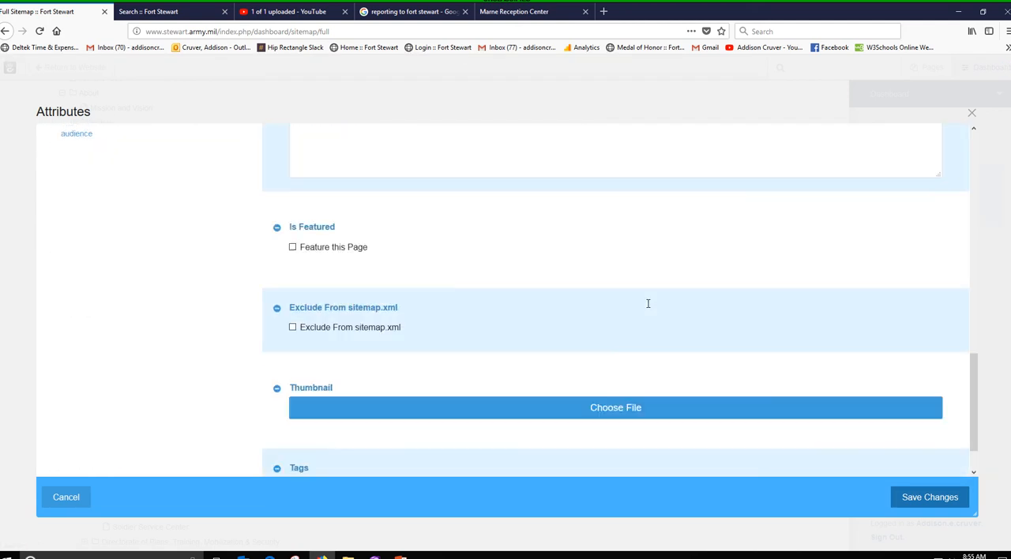
{"action": "scroll", "coordinate": [648, 308], "scroll_direction": "down", "scroll_amount": 2}
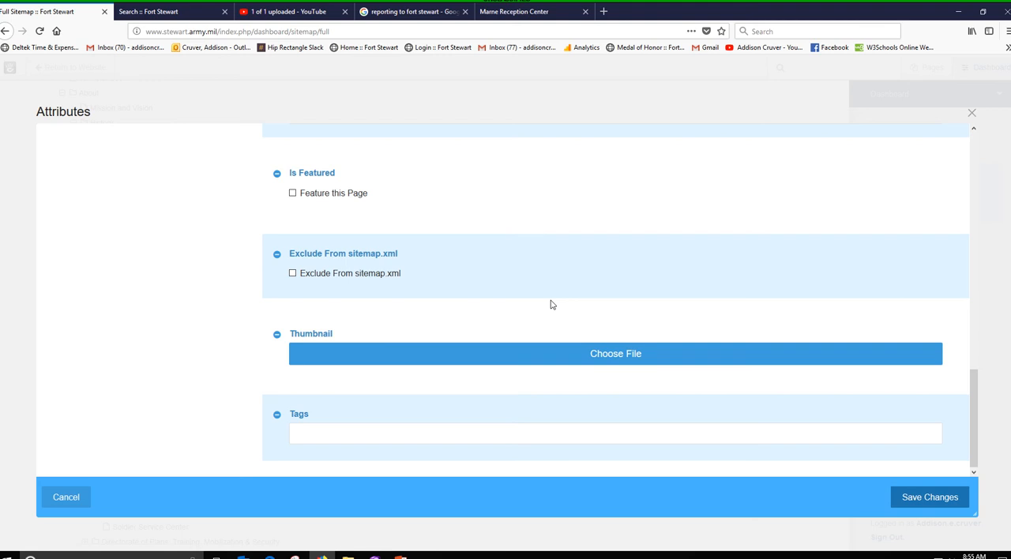
Compare the wording of the Description with the Meta Description, highlighting its location keywords, and close the attributes without saving
{"action": "scroll", "coordinate": [550, 303], "scroll_direction": "up", "scroll_amount": 2}
{"action": "scroll", "coordinate": [529, 297], "scroll_direction": "up", "scroll_amount": 8}
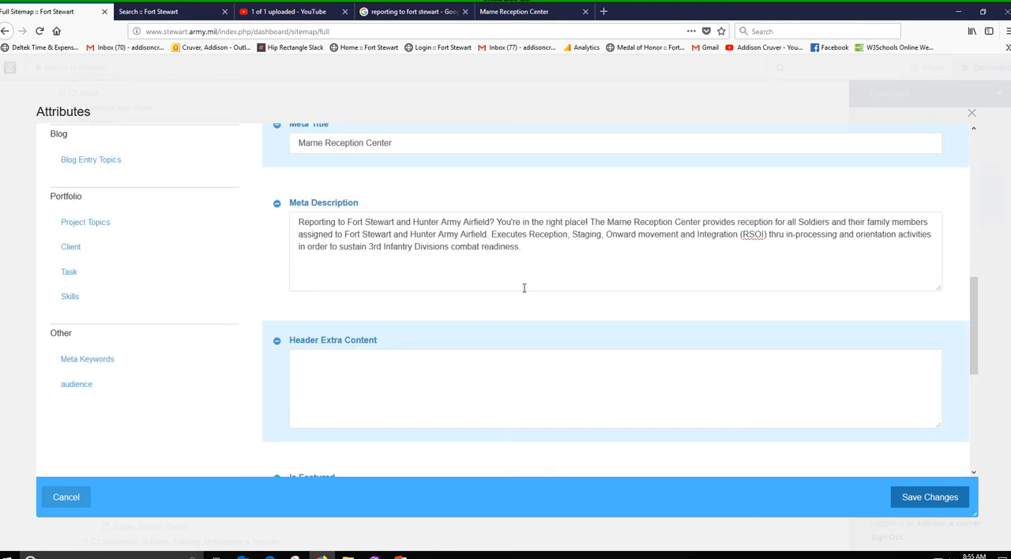
{"action": "scroll", "coordinate": [517, 288], "scroll_direction": "up", "scroll_amount": 3}
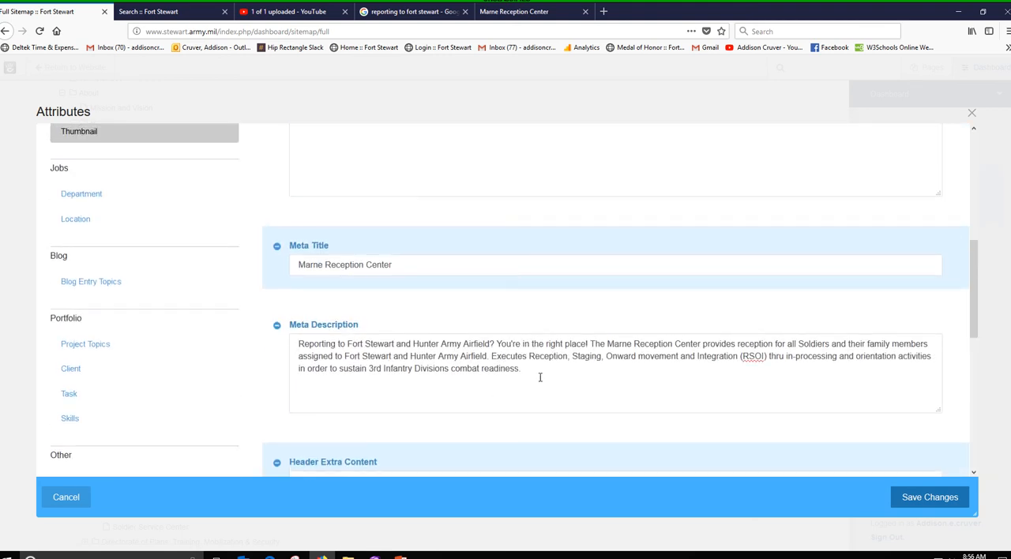
{"action": "scroll", "coordinate": [542, 378], "scroll_direction": "up", "scroll_amount": 1}
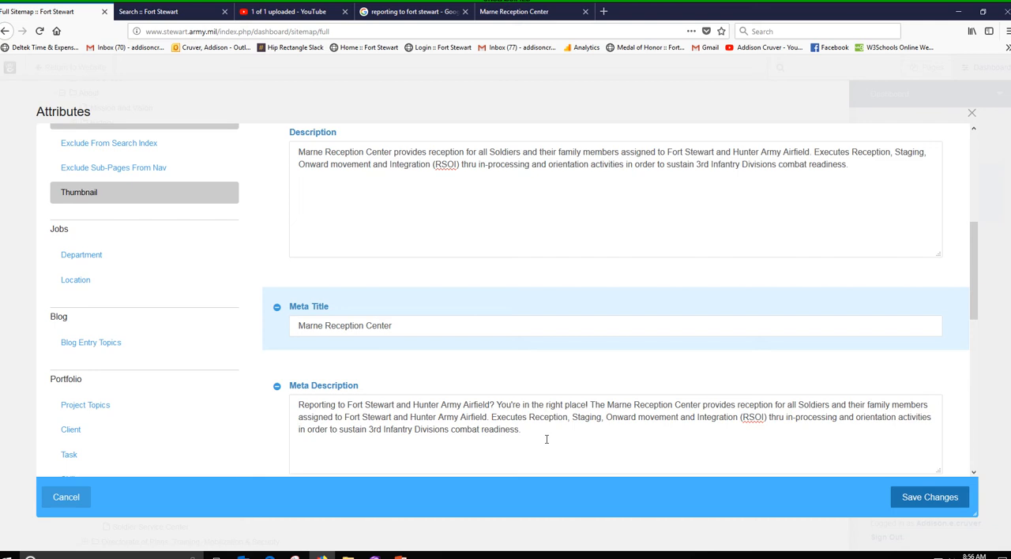
{"action": "scroll", "coordinate": [546, 439], "scroll_direction": "up", "scroll_amount": 2}
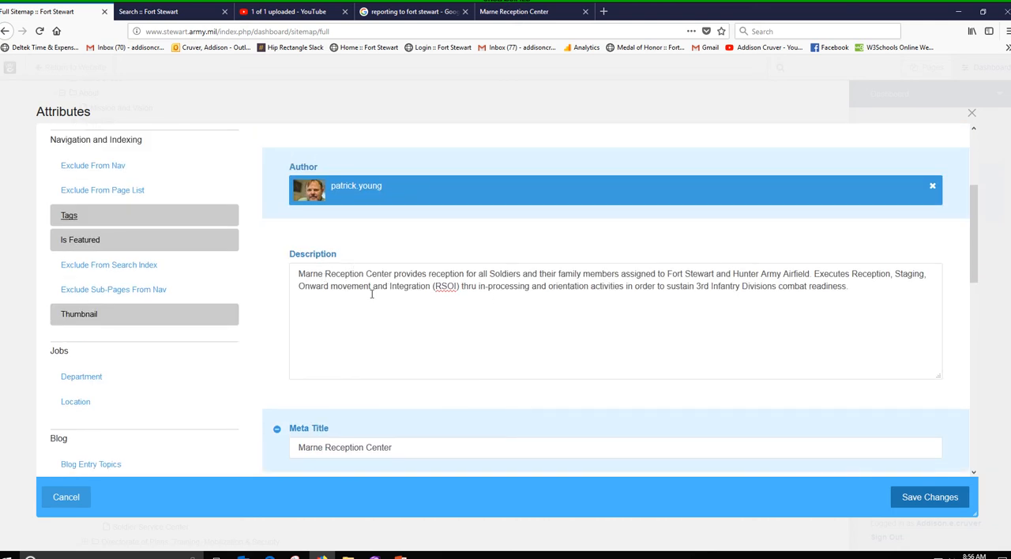
{"action": "left_click", "coordinate": [377, 290]}
{"action": "scroll", "coordinate": [377, 290], "scroll_direction": "down", "scroll_amount": 3}
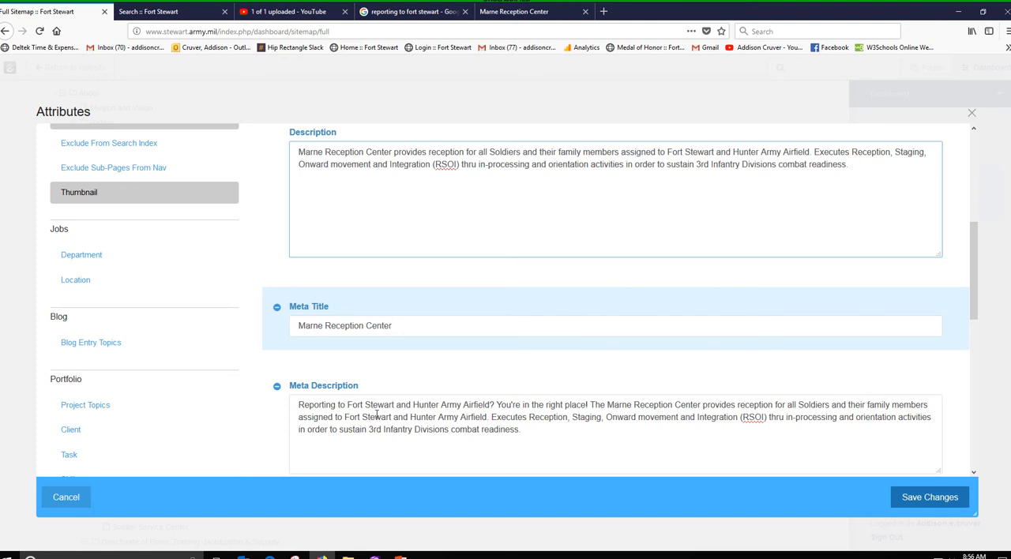
{"action": "left_click_drag", "start_coordinate": [347, 409], "coordinate": [472, 417]}
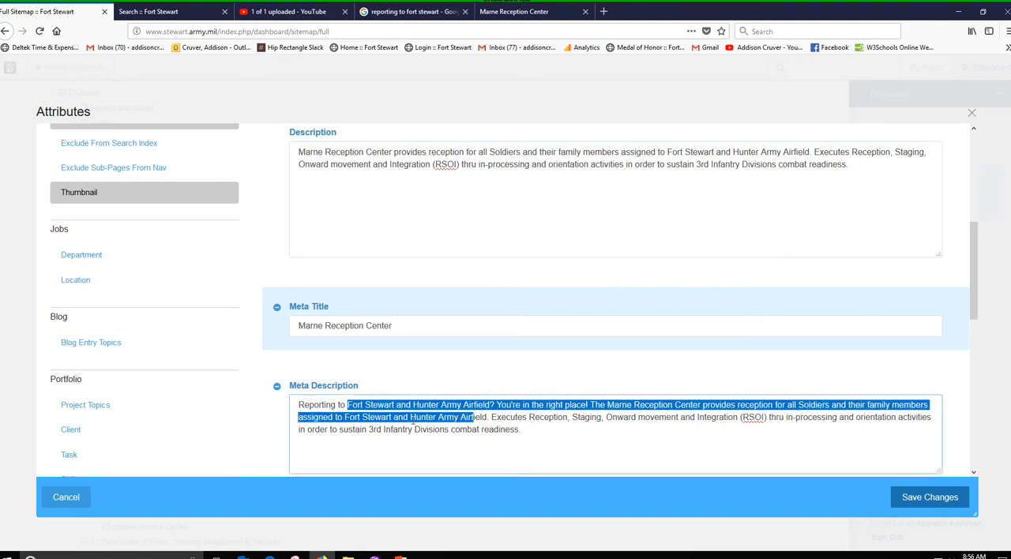
{"action": "left_click", "coordinate": [382, 417]}
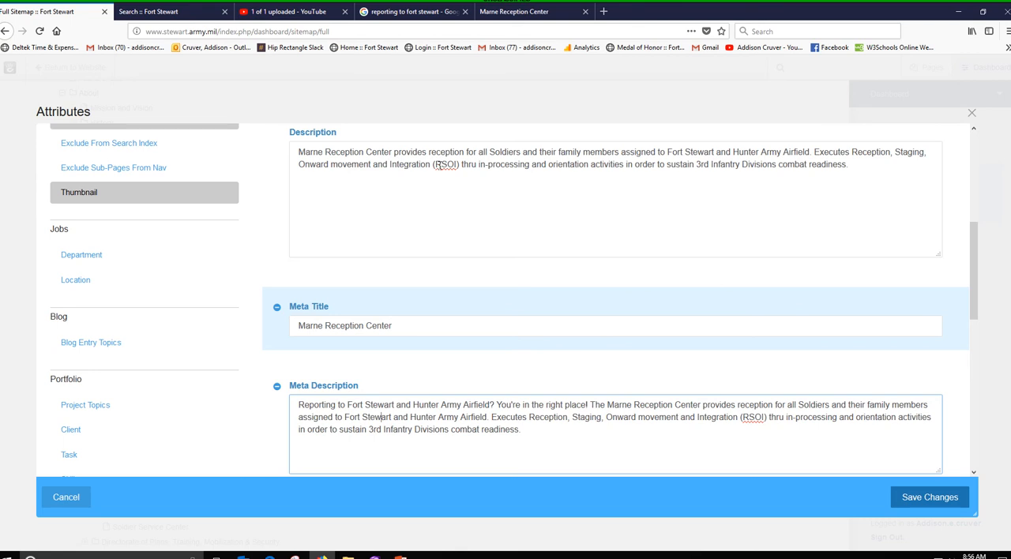
{"action": "left_click", "coordinate": [441, 164]}
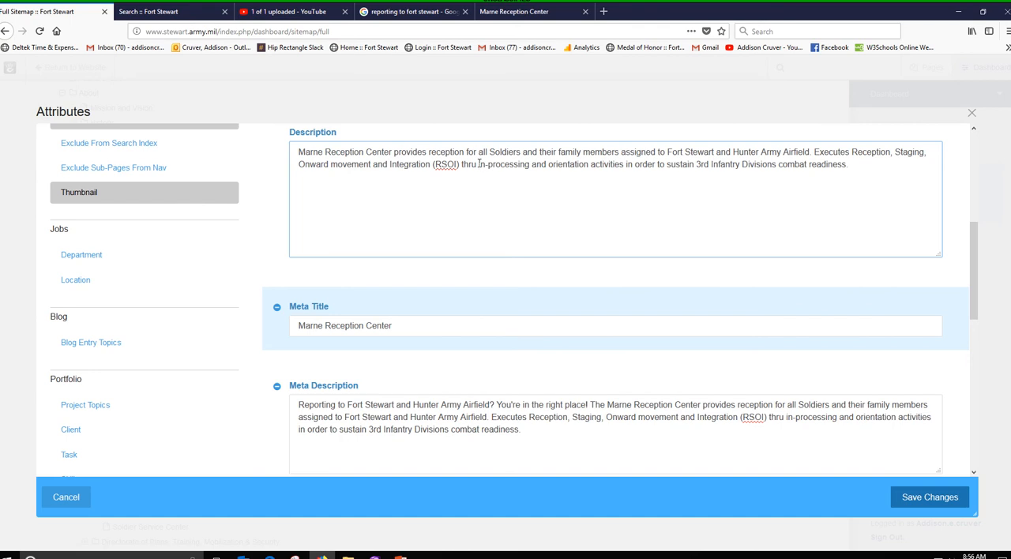
{"action": "left_click", "coordinate": [552, 438]}
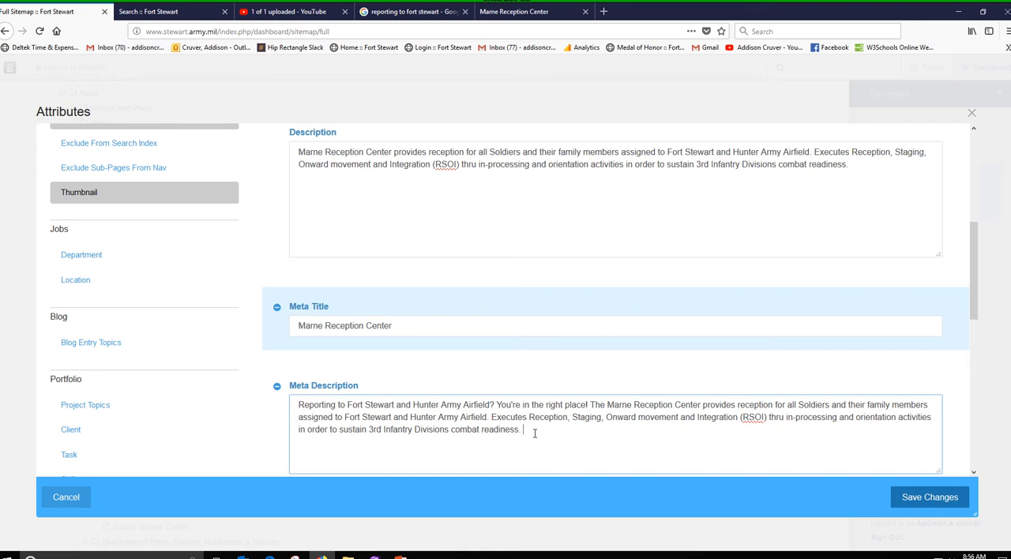
{"action": "left_click", "coordinate": [971, 114]}
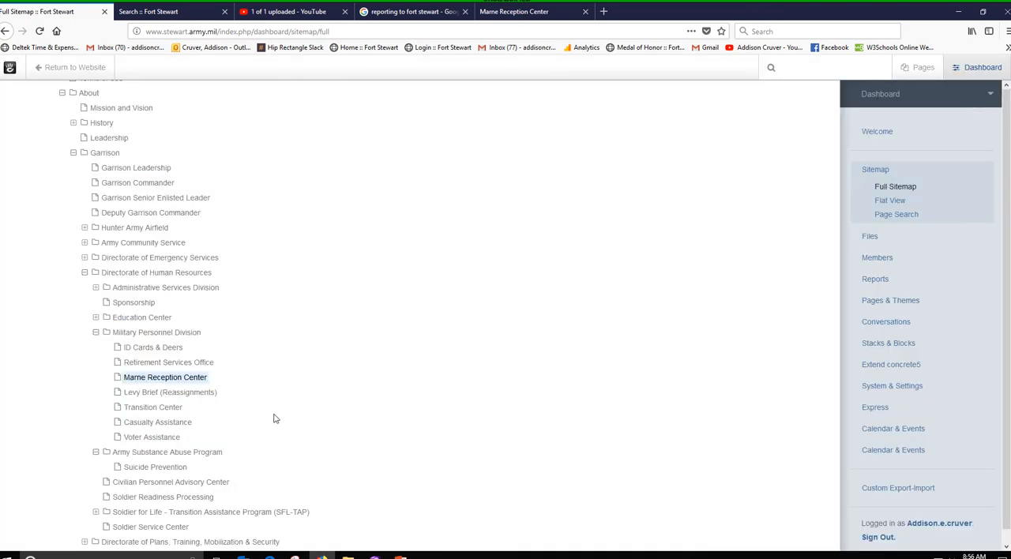
Review the Marne Reception Center page's caching options, duration and cache status, and close them without saving
{"action": "left_click", "coordinate": [196, 379]}
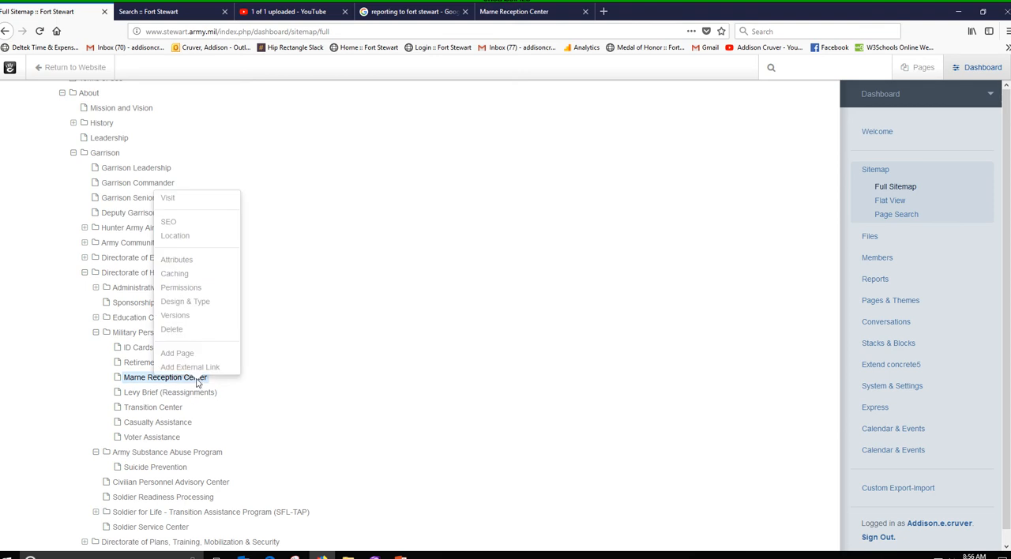
{"action": "left_click", "coordinate": [181, 275]}
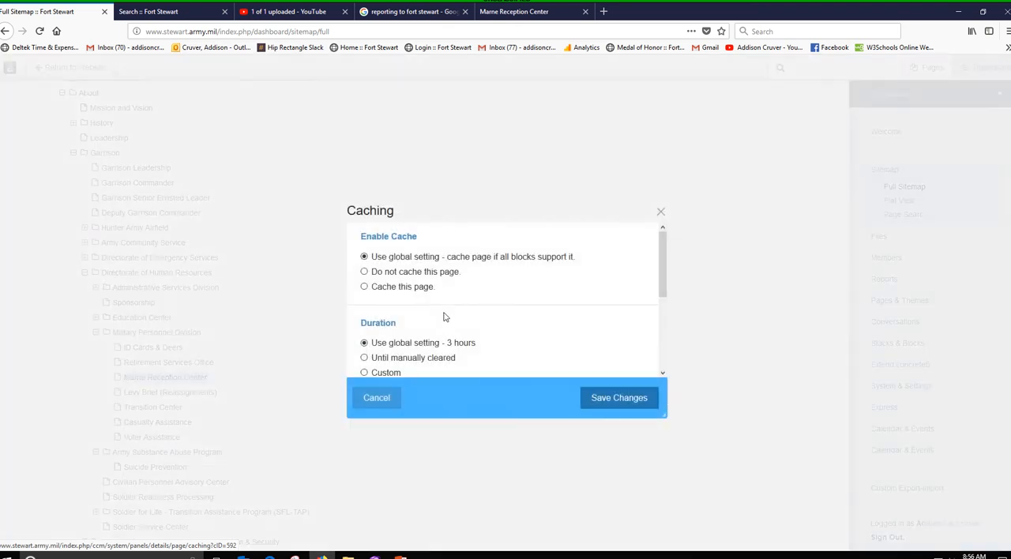
{"action": "scroll", "coordinate": [555, 309], "scroll_direction": "down", "scroll_amount": 1}
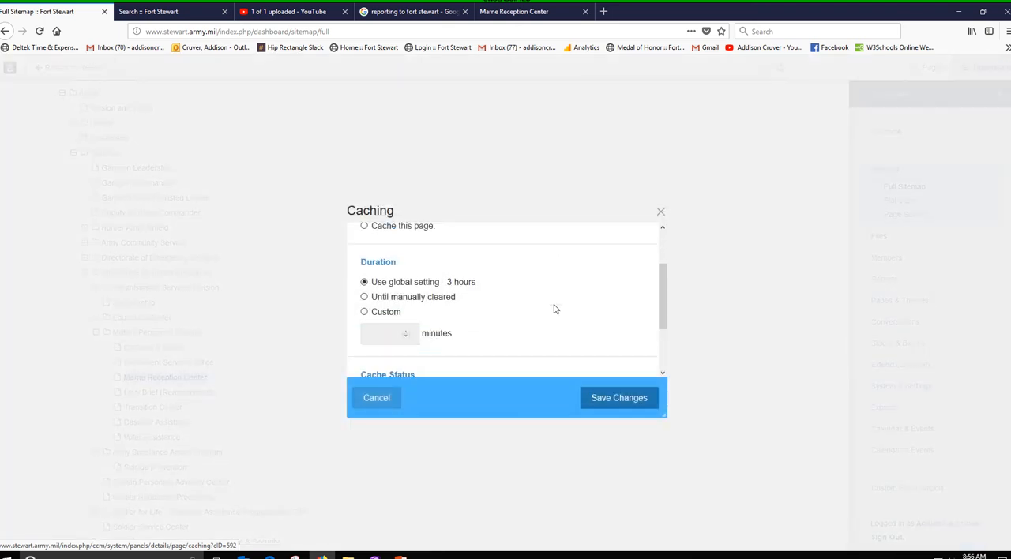
{"action": "scroll", "coordinate": [555, 309], "scroll_direction": "down", "scroll_amount": 1}
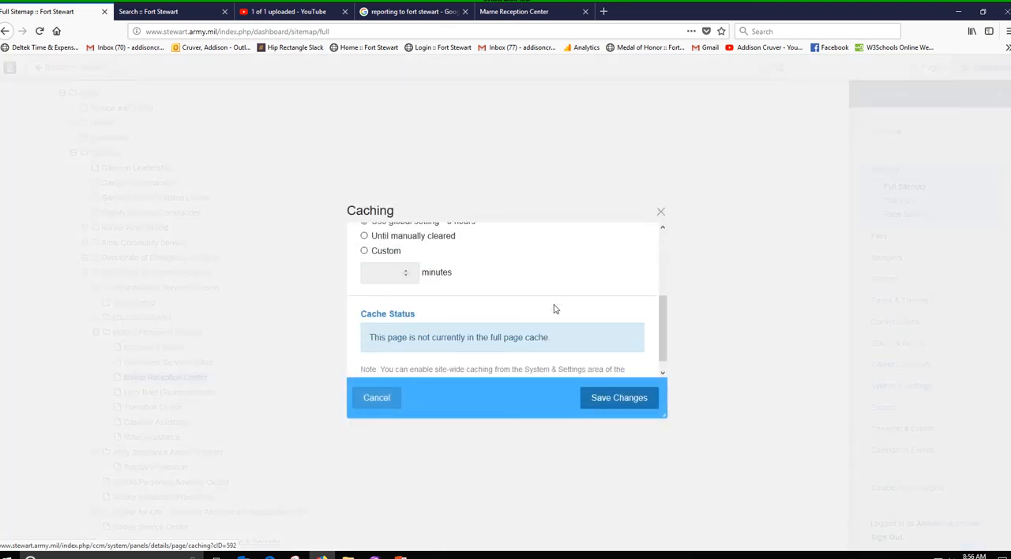
{"action": "scroll", "coordinate": [555, 309], "scroll_direction": "down", "scroll_amount": 1}
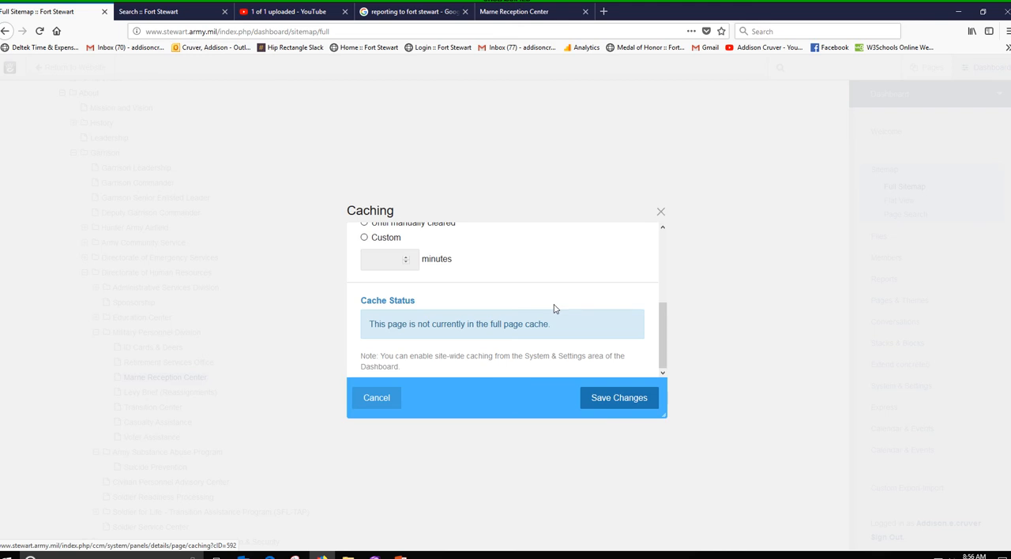
{"action": "scroll", "coordinate": [522, 376], "scroll_direction": "up", "scroll_amount": 3}
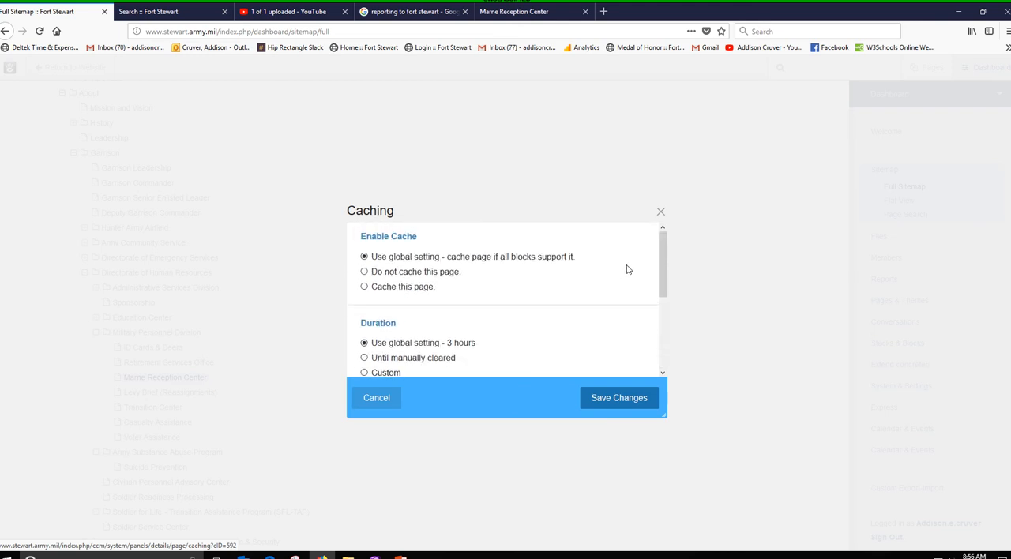
{"action": "left_click", "coordinate": [660, 212]}
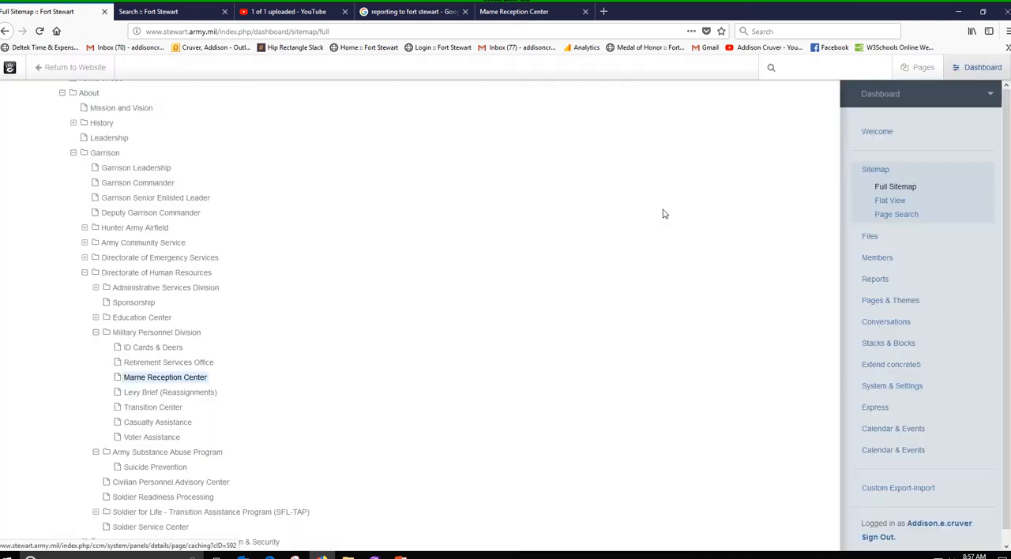
Examine the Marne Reception Center page's permission inheritance and its full current permission set, and close the permissions unchanged
{"action": "left_click", "coordinate": [190, 380]}
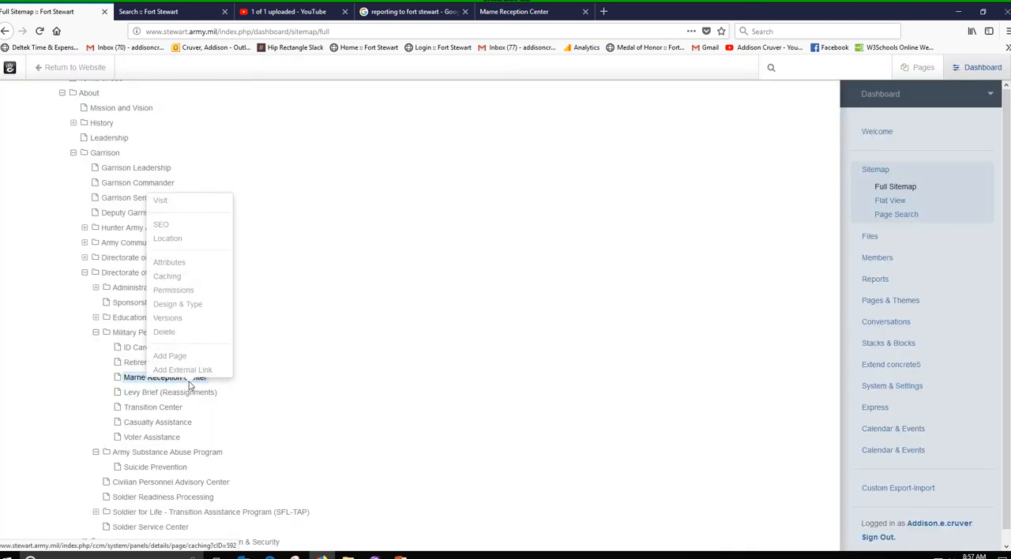
{"action": "left_click", "coordinate": [190, 292]}
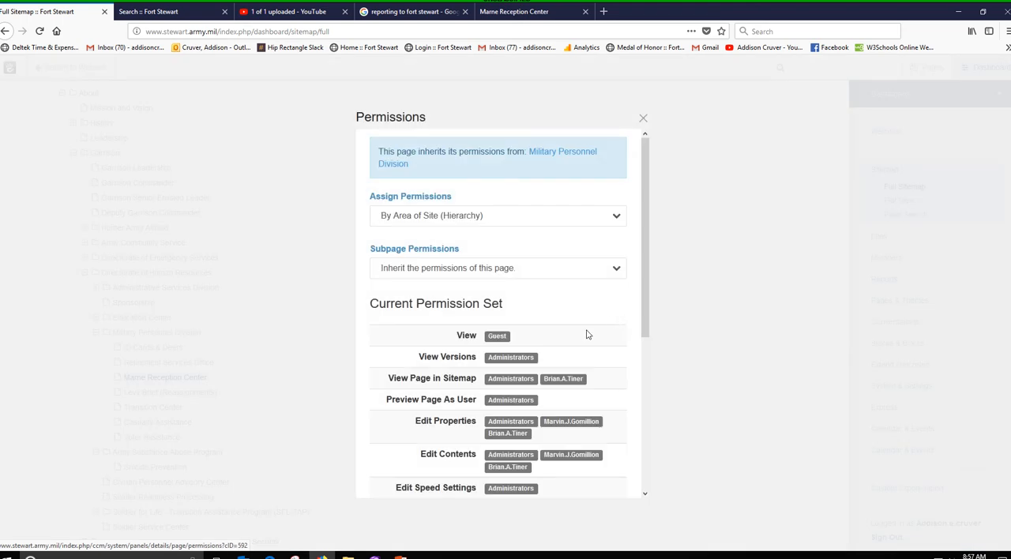
{"action": "scroll", "coordinate": [615, 321], "scroll_direction": "down", "scroll_amount": 2}
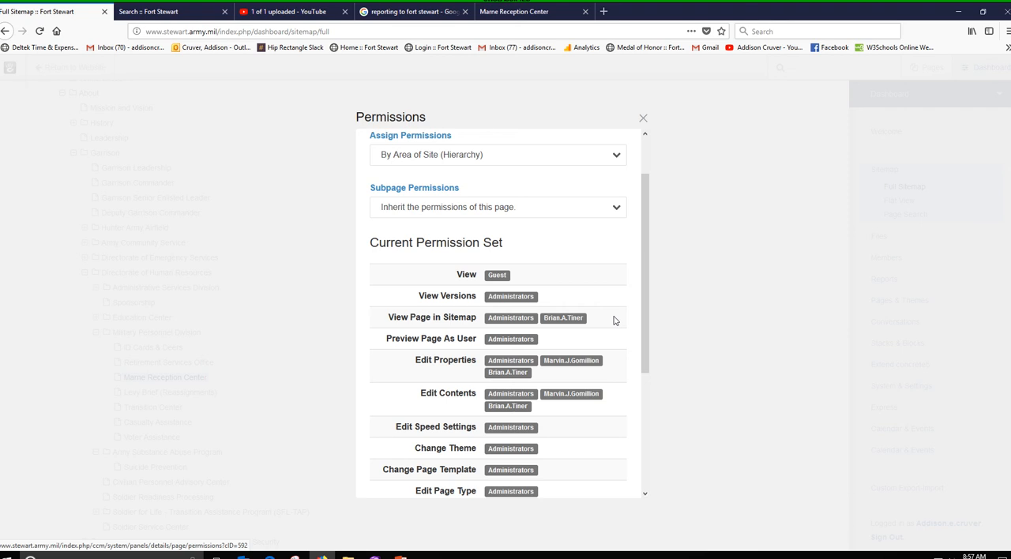
{"action": "scroll", "coordinate": [615, 321], "scroll_direction": "down", "scroll_amount": 2}
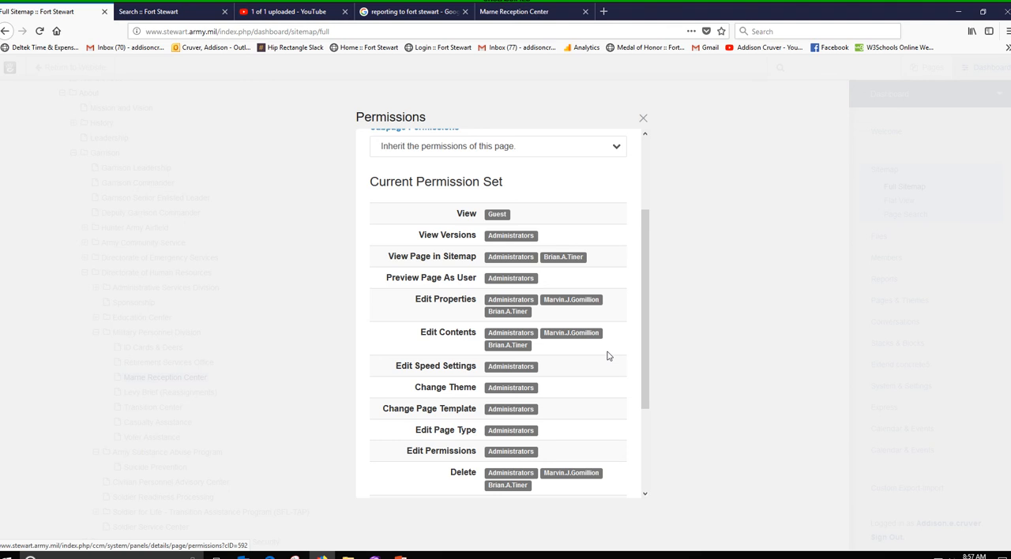
{"action": "scroll", "coordinate": [607, 354], "scroll_direction": "up", "scroll_amount": 2}
{"action": "scroll", "coordinate": [624, 330], "scroll_direction": "up", "scroll_amount": 2}
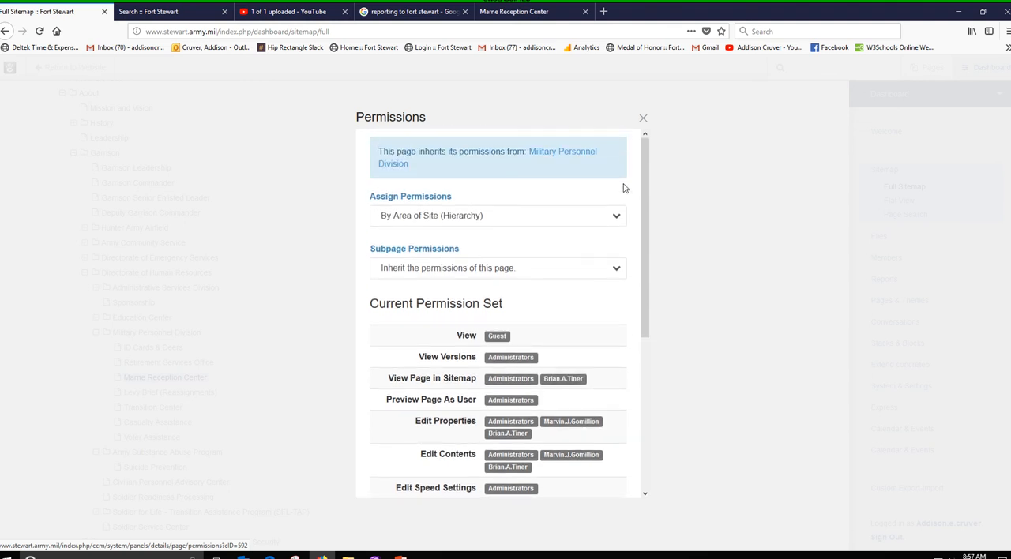
{"action": "scroll", "coordinate": [578, 334], "scroll_direction": "down", "scroll_amount": 3}
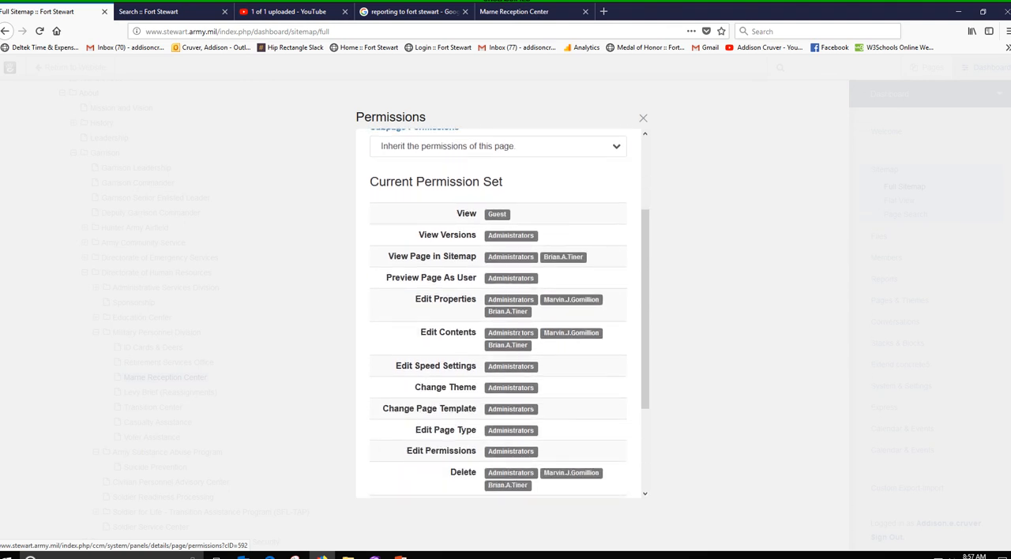
{"action": "scroll", "coordinate": [562, 438], "scroll_direction": "down", "scroll_amount": 3}
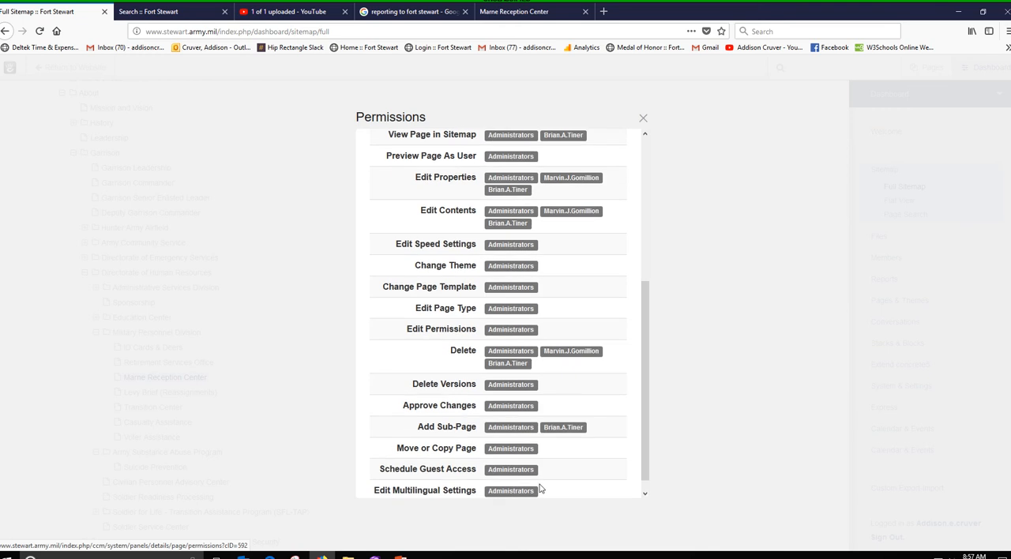
{"action": "scroll", "coordinate": [542, 489], "scroll_direction": "down", "scroll_amount": 1}
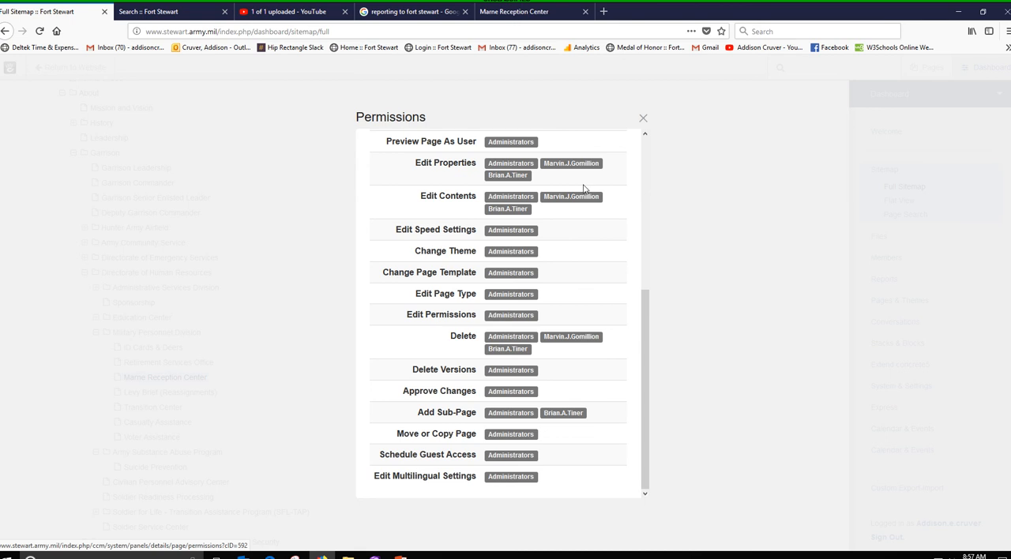
{"action": "scroll", "coordinate": [567, 196], "scroll_direction": "up", "scroll_amount": 4}
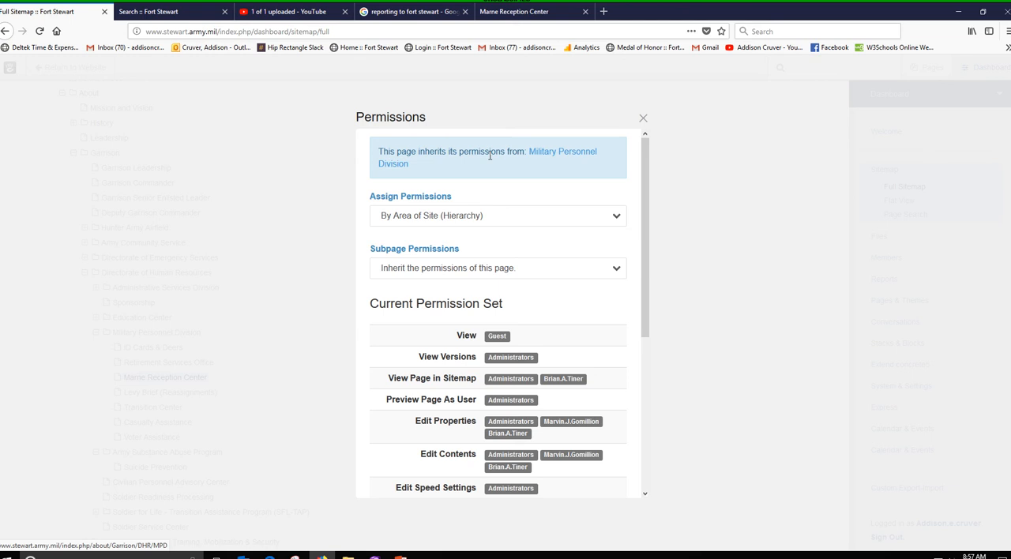
{"action": "left_click", "coordinate": [644, 119]}
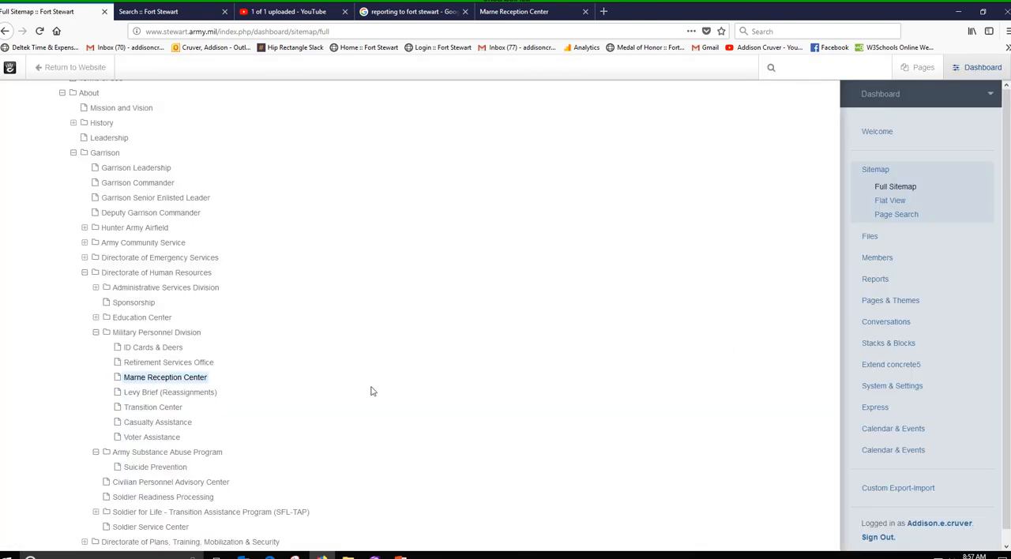
Check the Marne Reception Center page's Design & Type settings and the available page templates, and cancel without changing anything
{"action": "left_click", "coordinate": [196, 383]}
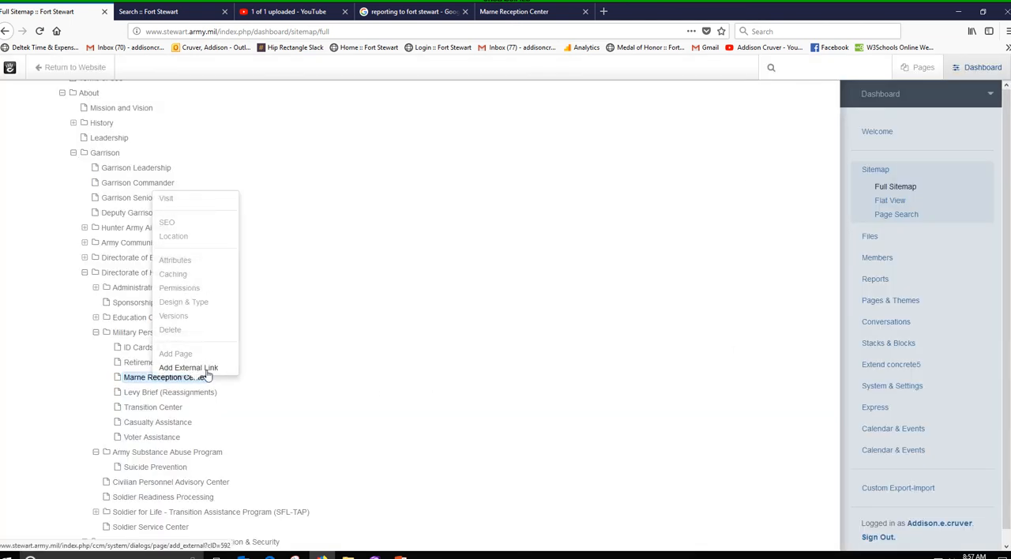
{"action": "left_click", "coordinate": [198, 304]}
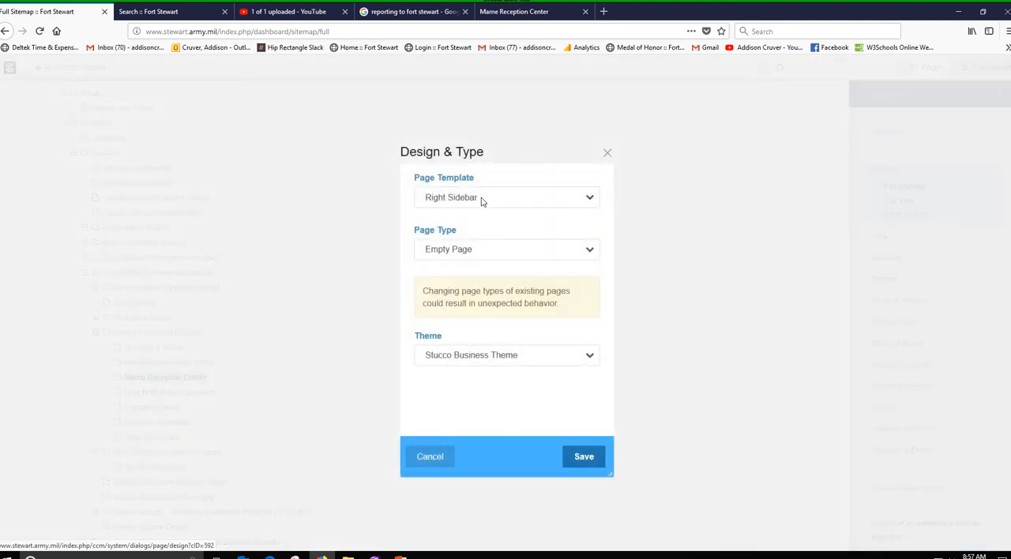
{"action": "left_click", "coordinate": [482, 202]}
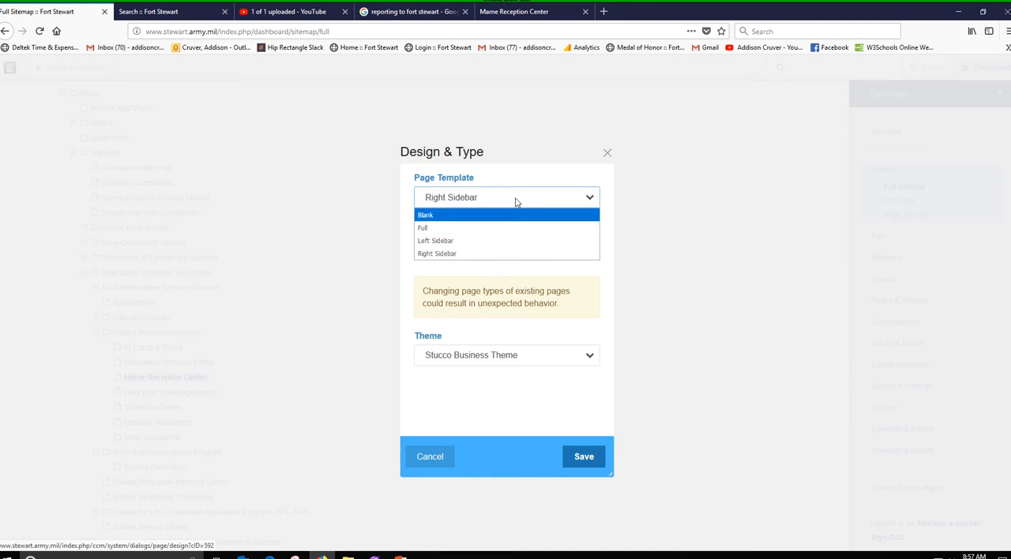
{"action": "left_click", "coordinate": [517, 203]}
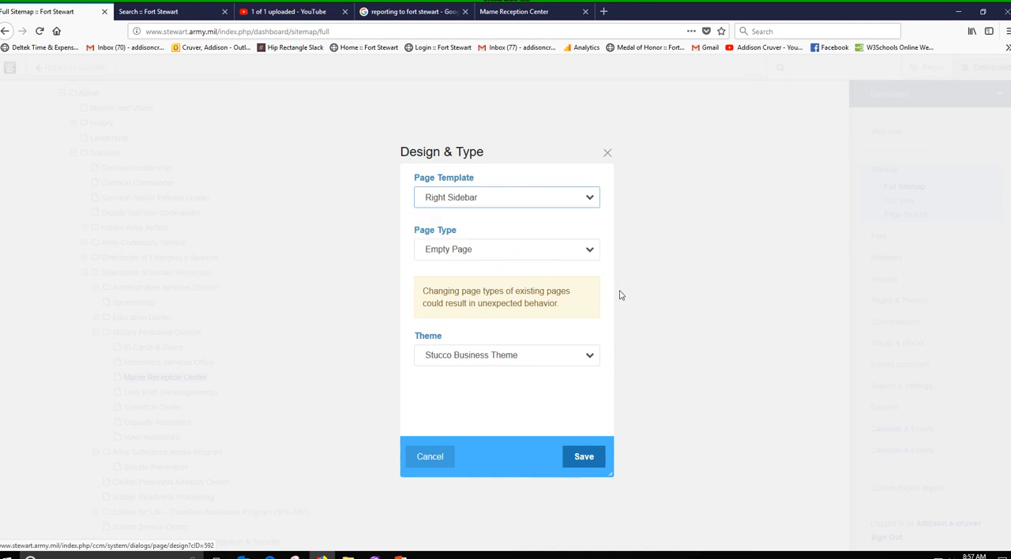
{"action": "left_click", "coordinate": [431, 457]}
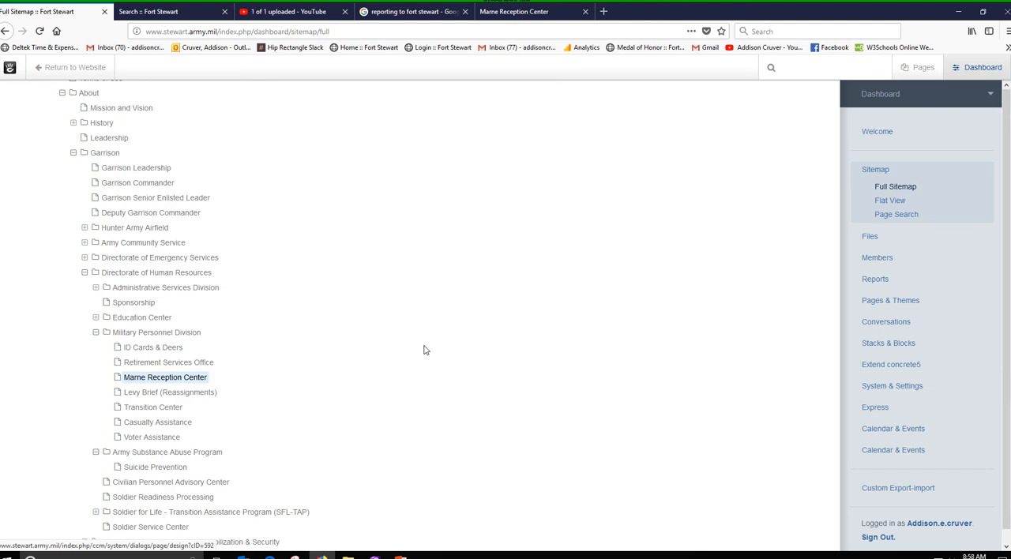
Open the Marne Reception Center page's attributes again and examine its Meta Title, Meta Description and Header Extra Content
{"action": "left_click", "coordinate": [190, 379]}
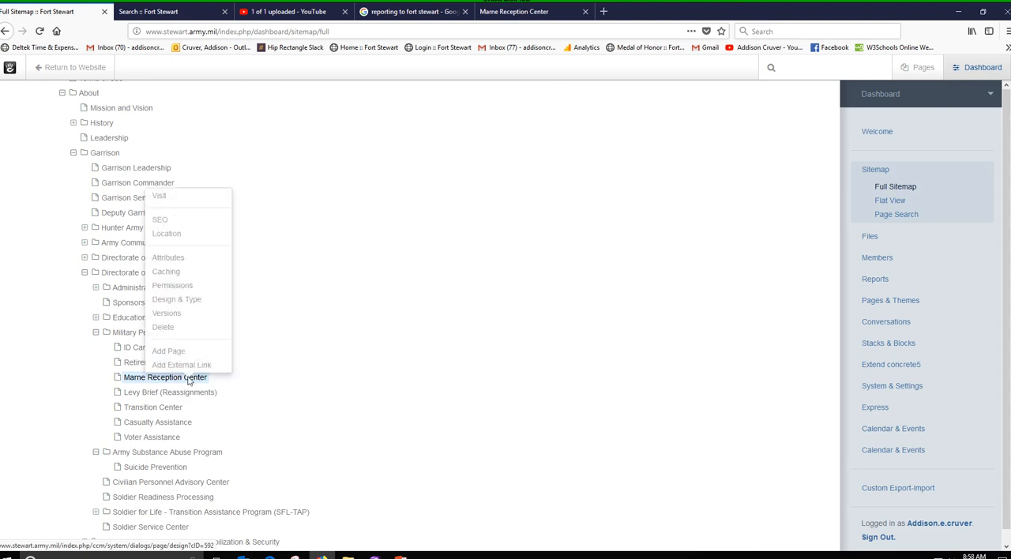
{"action": "left_click", "coordinate": [176, 261]}
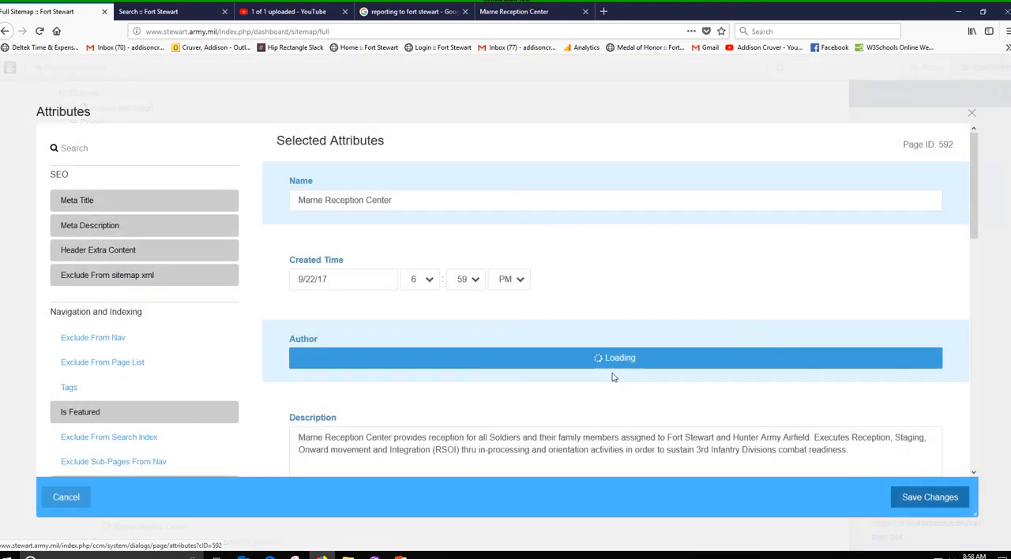
{"action": "scroll", "coordinate": [588, 395], "scroll_direction": "down", "scroll_amount": 3}
{"action": "scroll", "coordinate": [588, 395], "scroll_direction": "down", "scroll_amount": 3}
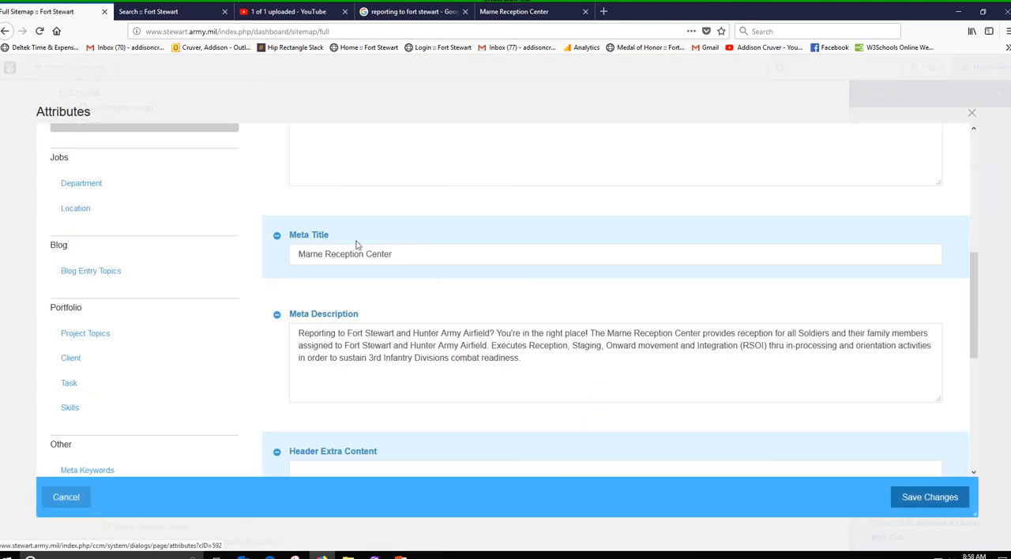
{"action": "left_click", "coordinate": [530, 356]}
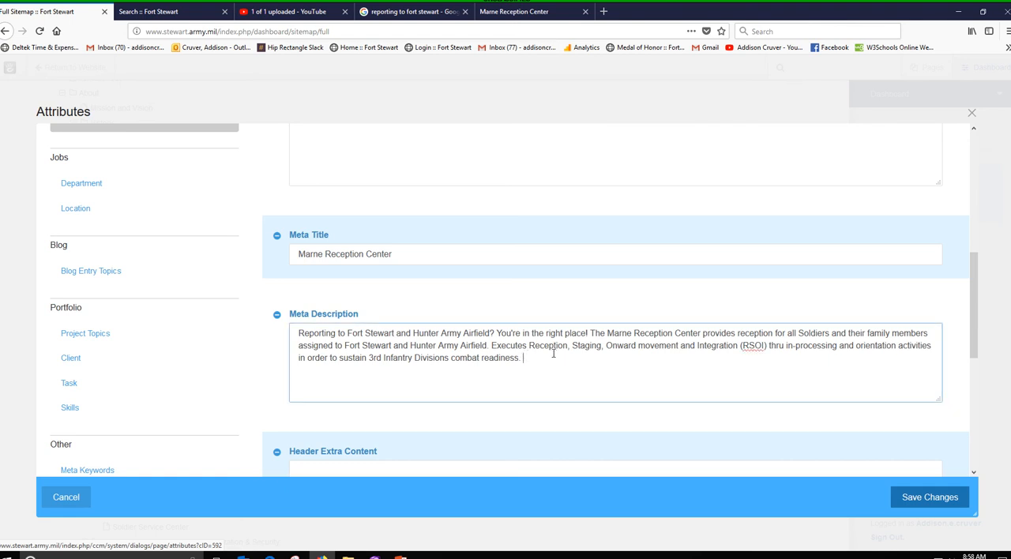
{"action": "scroll", "coordinate": [553, 354], "scroll_direction": "down", "scroll_amount": 1}
{"action": "scroll", "coordinate": [556, 334], "scroll_direction": "down", "scroll_amount": 1}
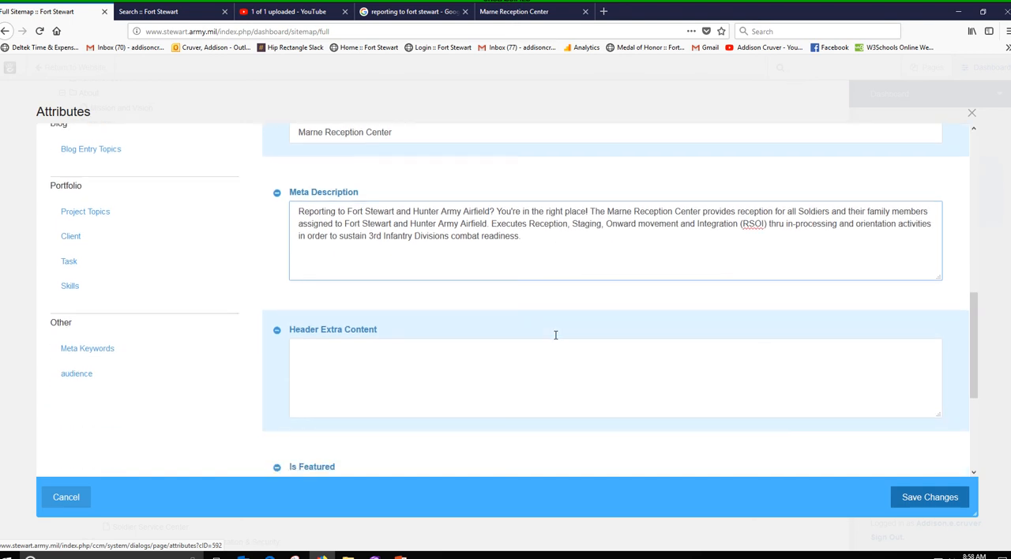
{"action": "scroll", "coordinate": [555, 335], "scroll_direction": "up", "scroll_amount": 1}
{"action": "scroll", "coordinate": [555, 335], "scroll_direction": "up", "scroll_amount": 1}
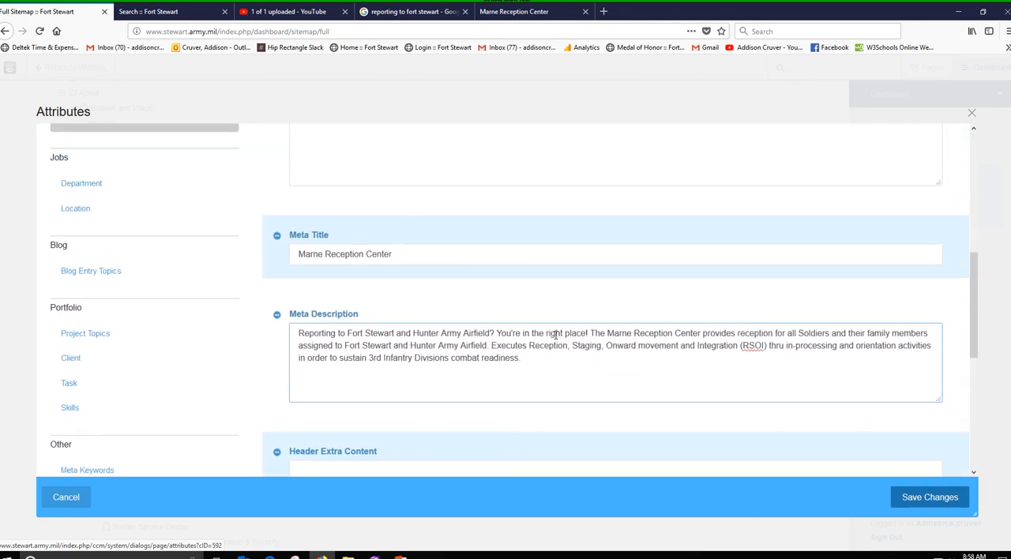
Review the page's Description, Author and Name attributes against the attribute list, and close the attributes without saving
{"action": "scroll", "coordinate": [759, 338], "scroll_direction": "up", "scroll_amount": 4}
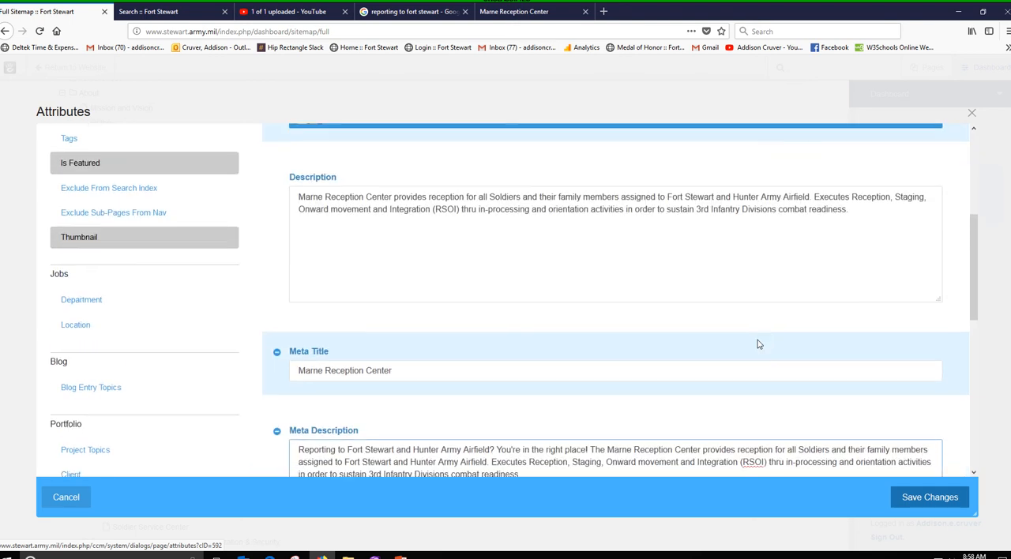
{"action": "scroll", "coordinate": [539, 388], "scroll_direction": "up", "scroll_amount": 2}
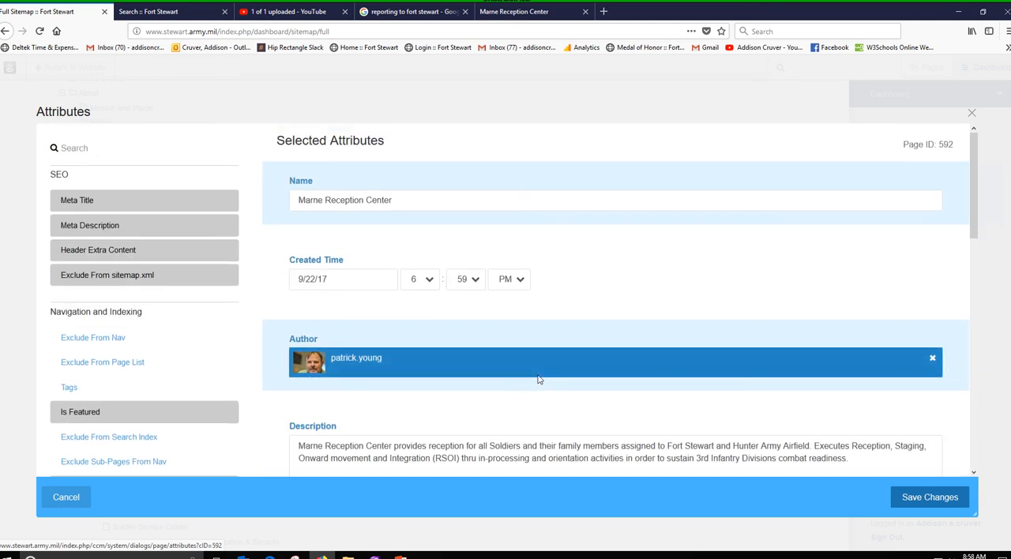
{"action": "scroll", "coordinate": [604, 259], "scroll_direction": "down", "scroll_amount": 1}
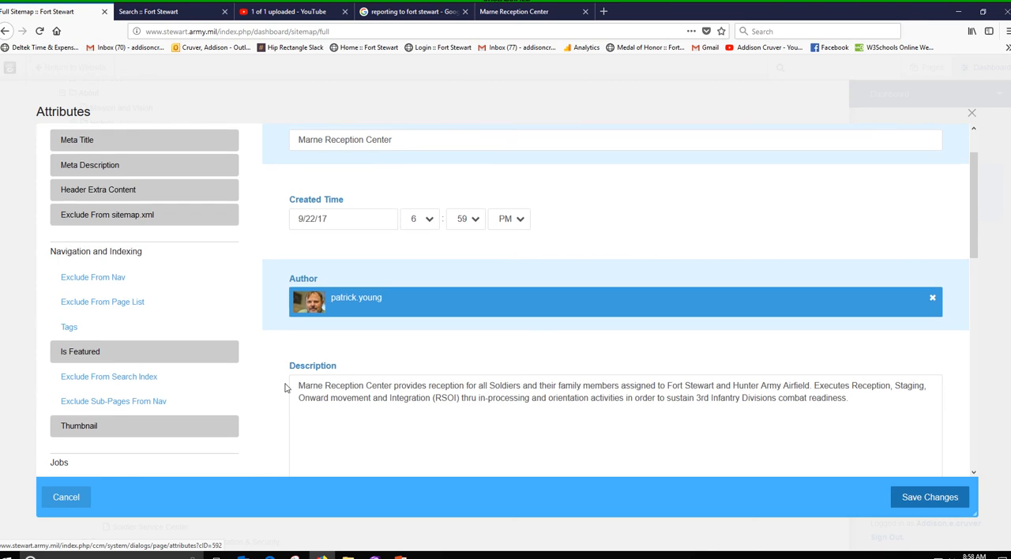
{"action": "scroll", "coordinate": [463, 401], "scroll_direction": "up", "scroll_amount": 1}
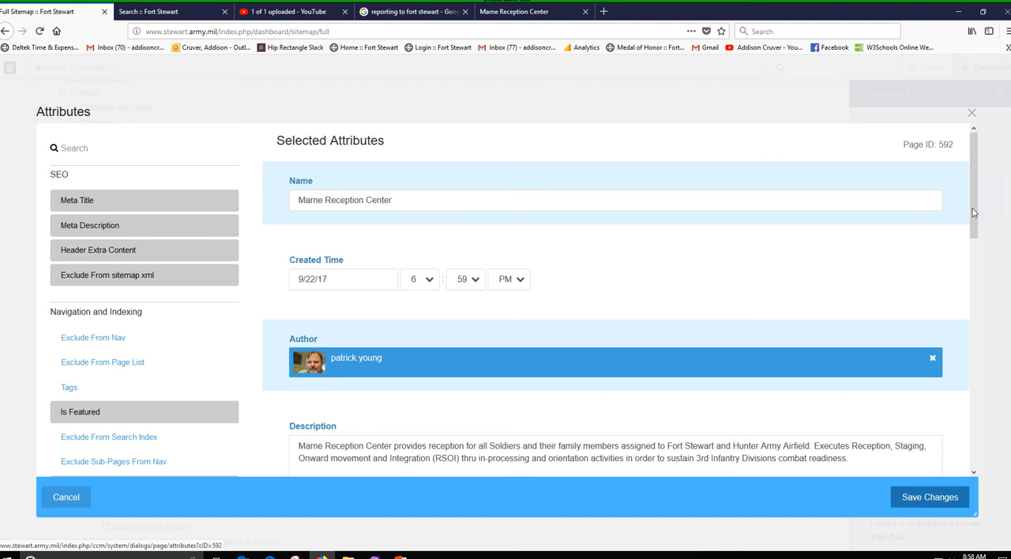
{"action": "left_click", "coordinate": [972, 113]}
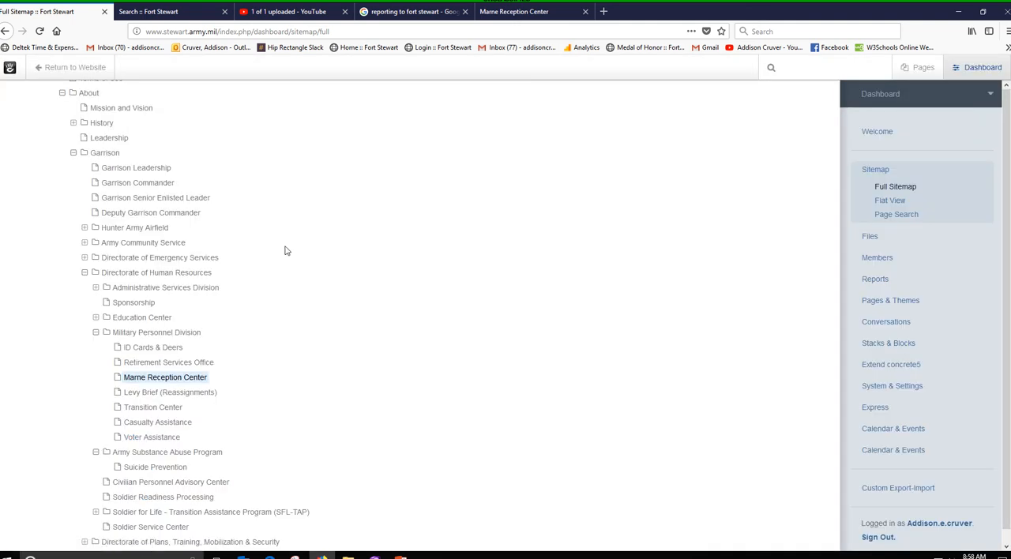
{"action": "scroll", "coordinate": [362, 348], "scroll_direction": "up", "scroll_amount": 3}
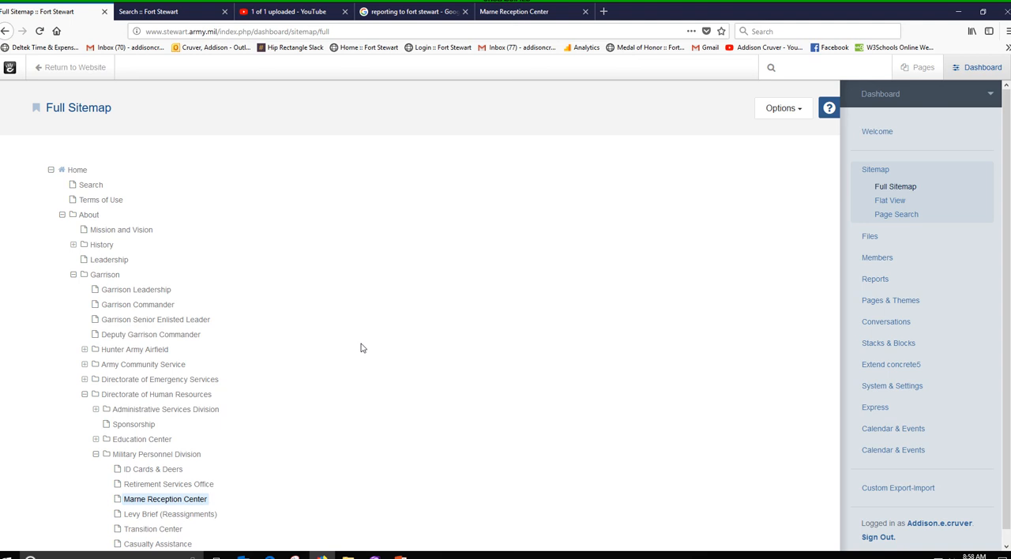
{"action": "scroll", "coordinate": [362, 348], "scroll_direction": "down", "scroll_amount": 1}
{"action": "scroll", "coordinate": [362, 349], "scroll_direction": "up", "scroll_amount": 1}
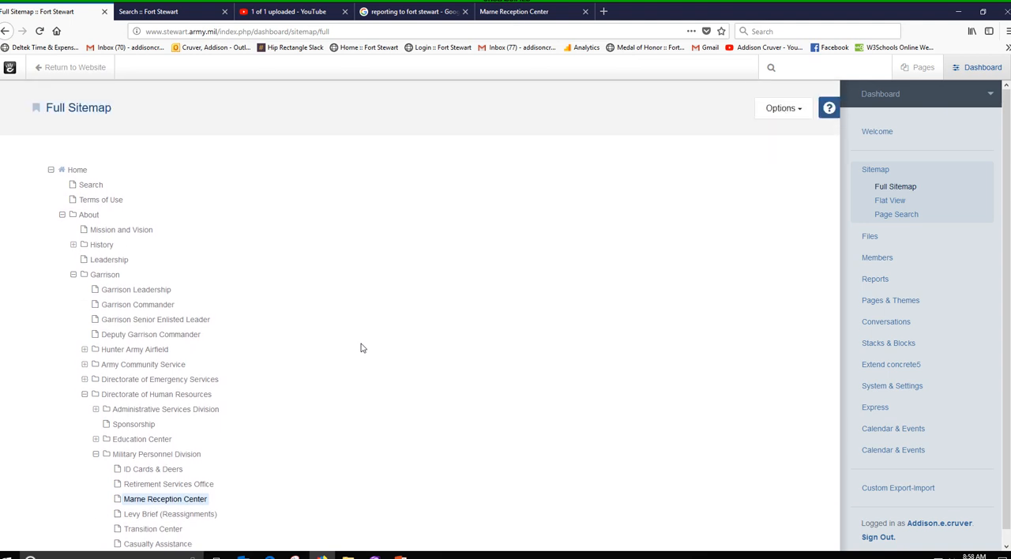